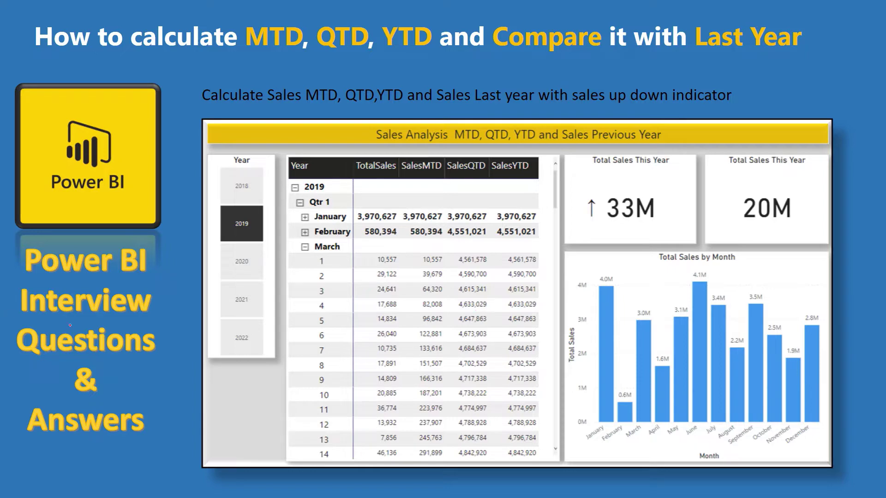
drag(31, 323, 139, 323)
drag(31, 441, 135, 441)
drag(163, 58, 440, 53)
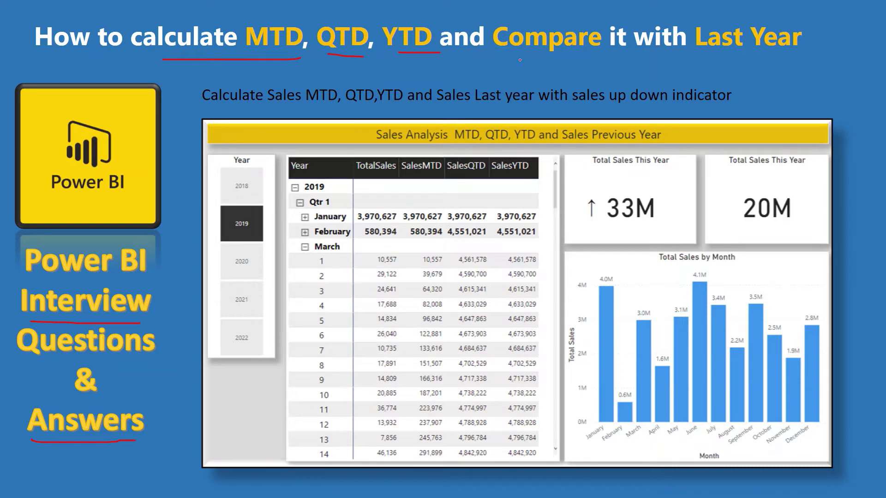
drag(511, 58, 819, 54)
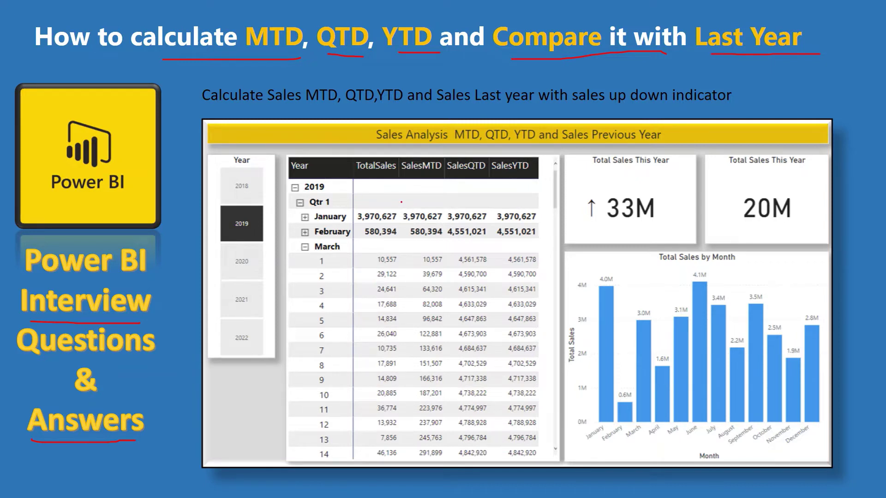
mouse_move(395, 189)
mouse_down()
mouse_move(568, 130)
mouse_move(589, 113)
mouse_up()
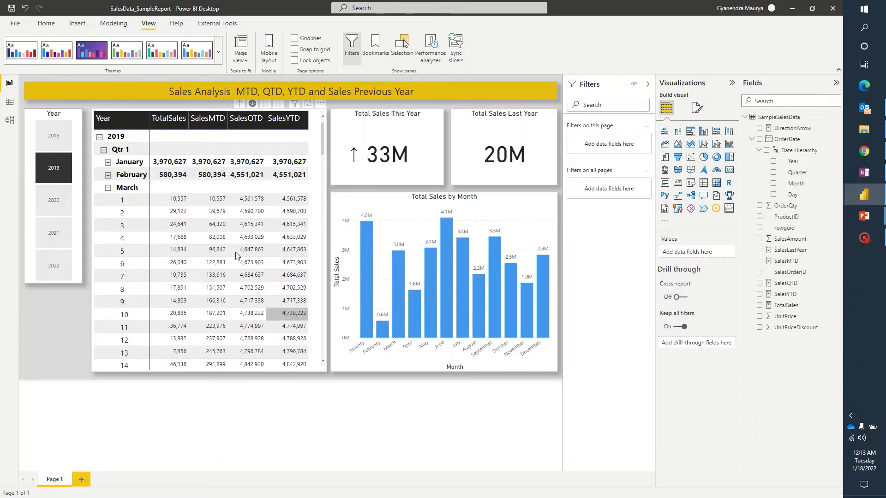
Step: Collapse March and Qtr 1 of 2019 in the sample report's matrix and inspect the monthly sales chart and the two sales cards
click(107, 188)
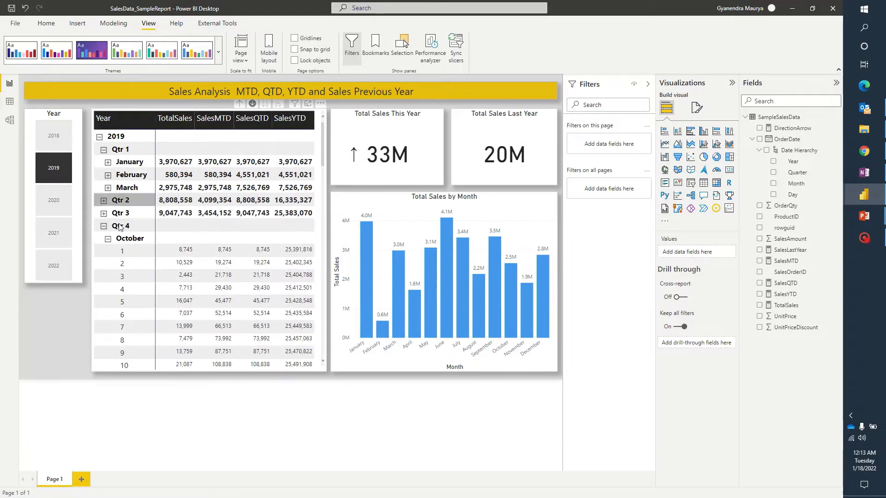
click(104, 150)
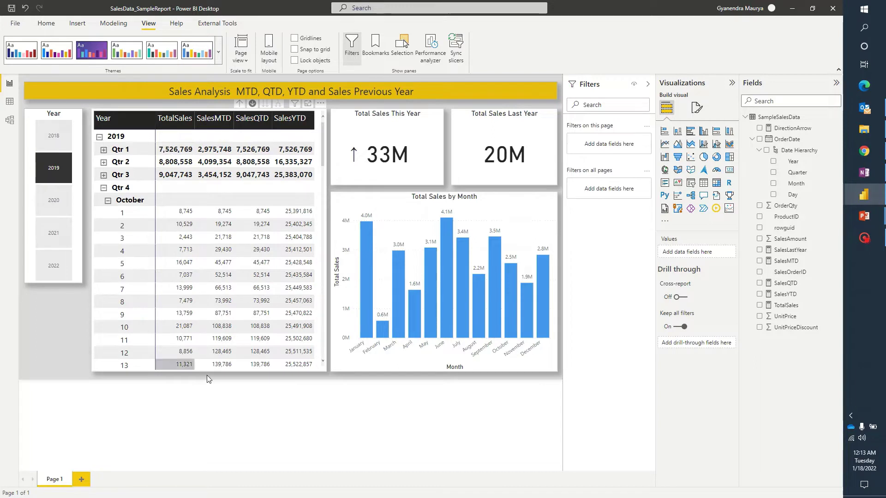
click(347, 198)
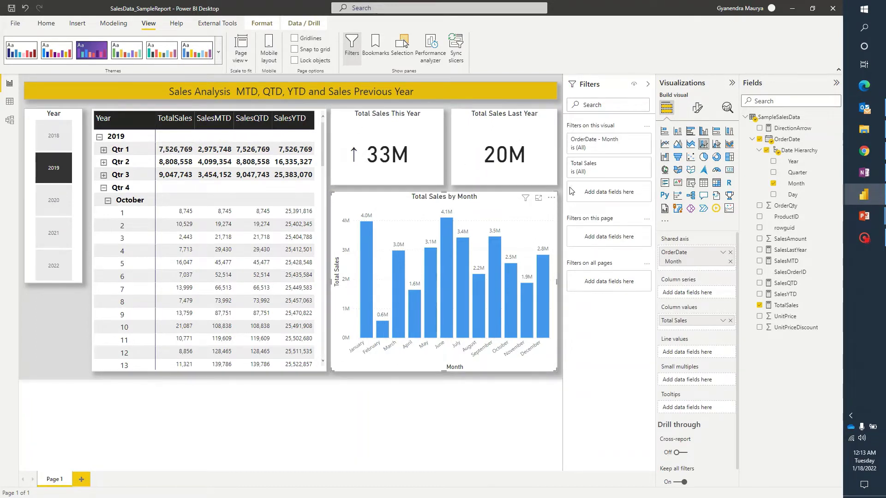
click(527, 119)
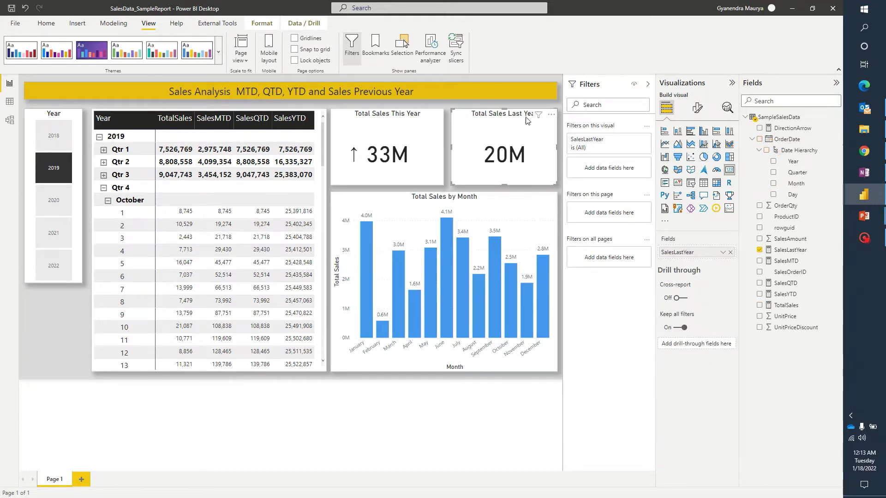
click(346, 119)
click(41, 328)
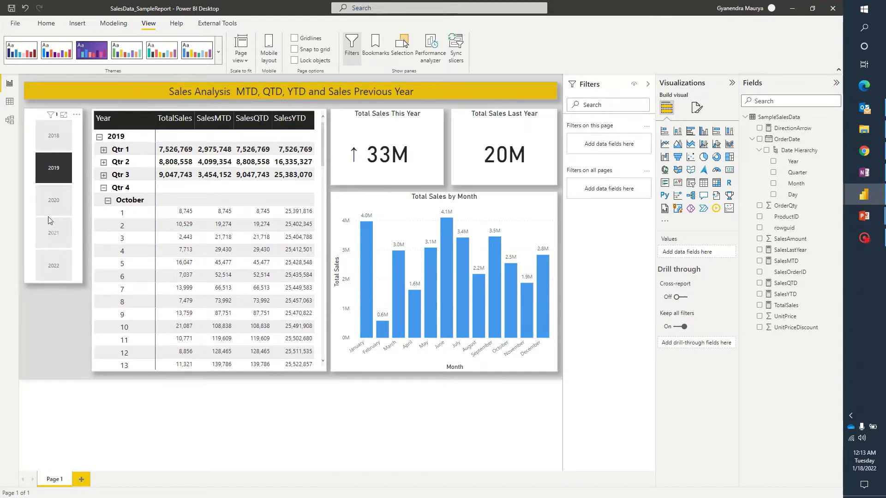
Step: Filter the sample report by 2020 and by 2022 to compare this year's and last year's sales, and collapse January in the matrix
click(52, 202)
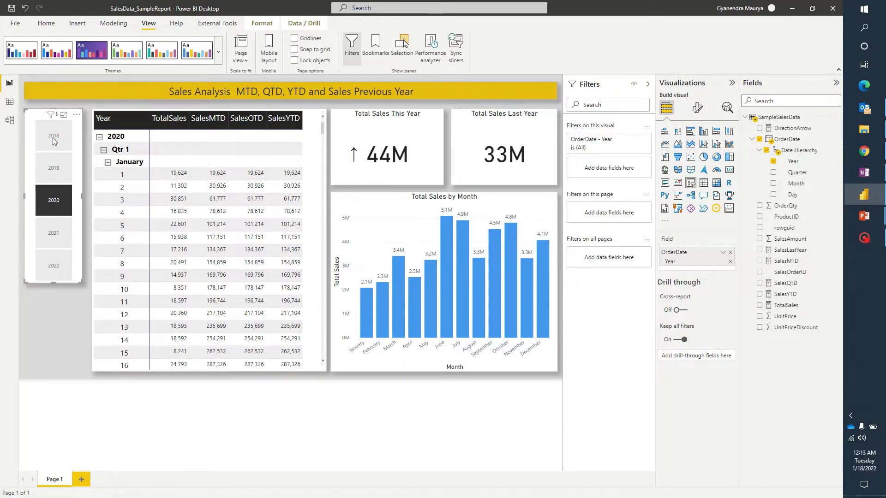
click(52, 272)
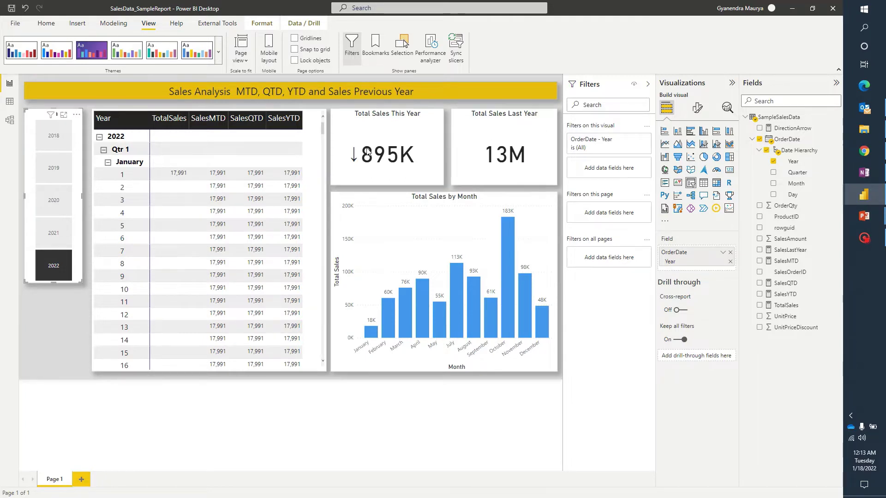
click(46, 329)
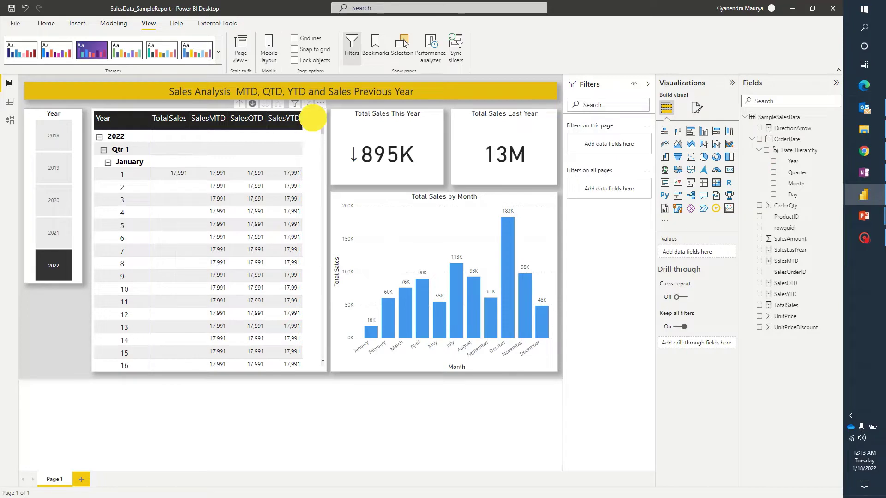
click(314, 121)
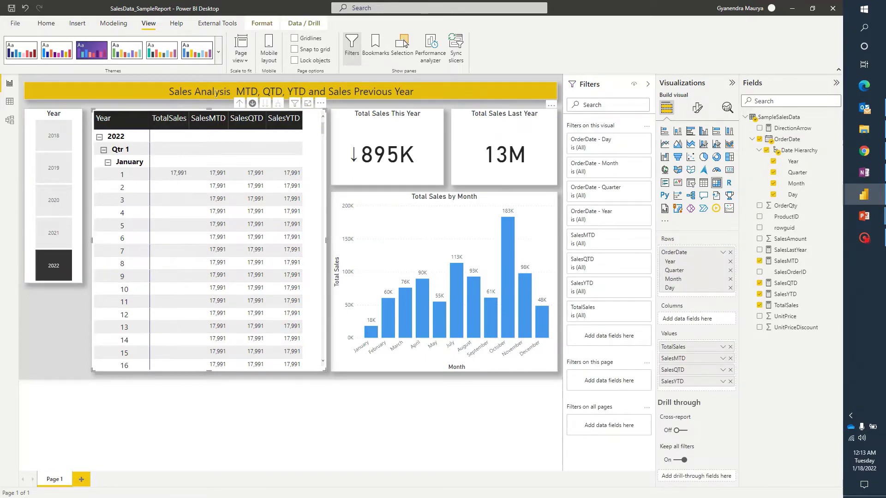
click(55, 306)
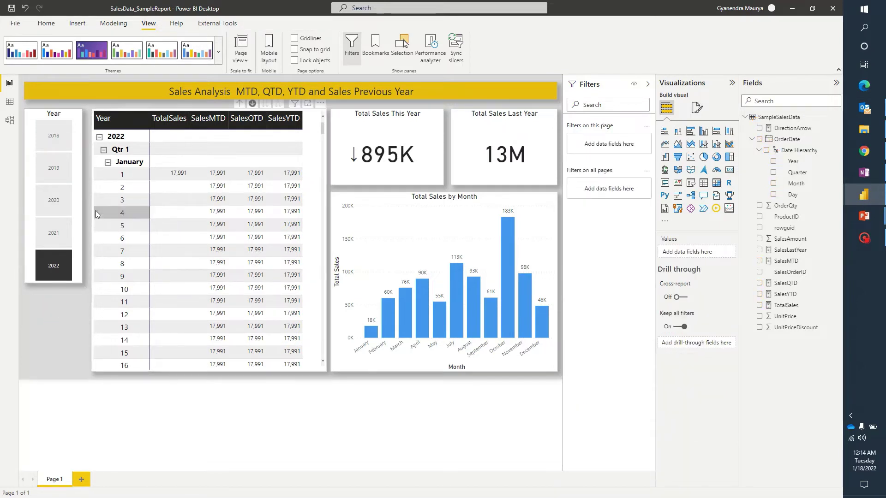
click(107, 162)
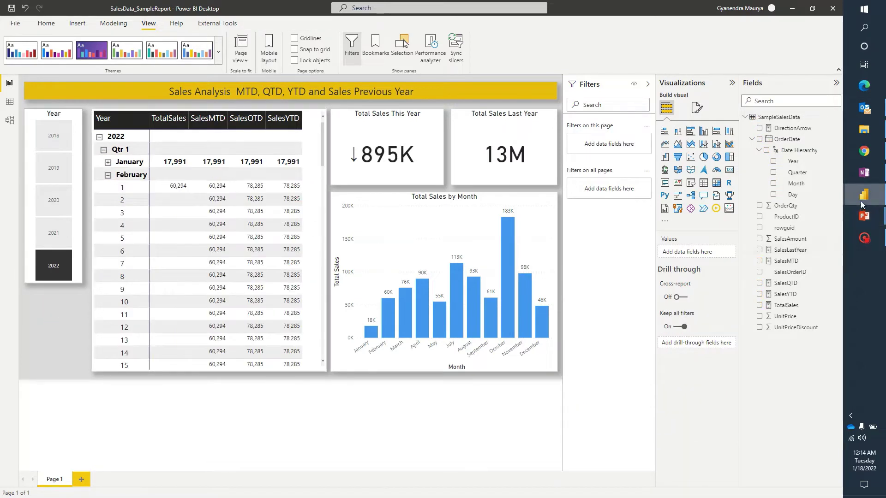
Step: Switch to the untitled Power BI report and add a matrix visual, moved and enlarged to fill most of the canvas
mouse_move(864, 194)
click(784, 203)
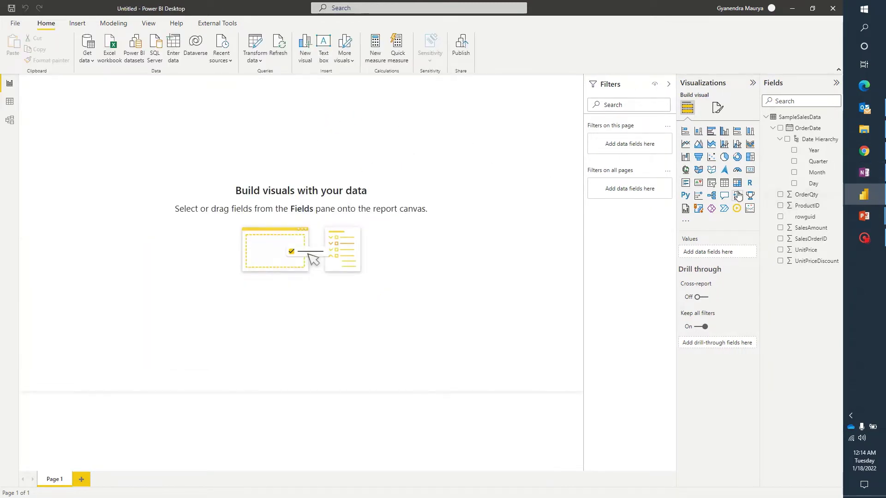
click(737, 182)
drag(90, 86, 261, 139)
drag(317, 251, 438, 362)
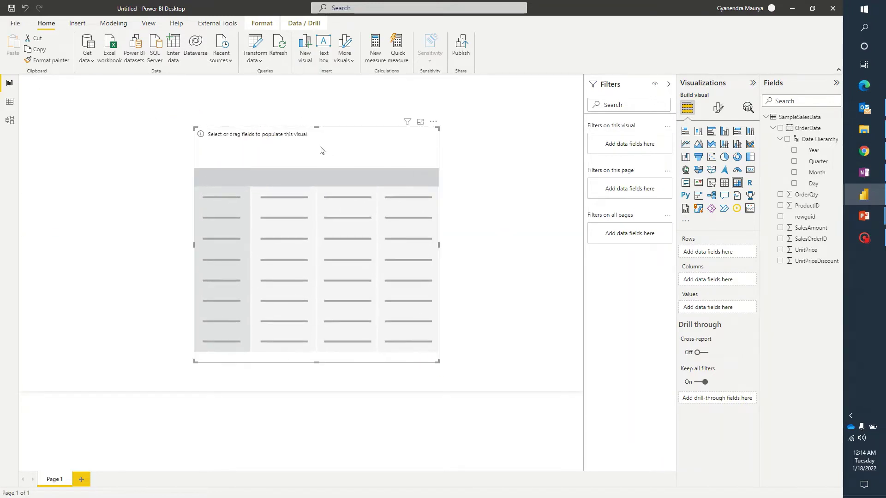
drag(321, 150, 285, 158)
mouse_move(439, 361)
mouse_down()
mouse_move(383, 336)
mouse_move(443, 377)
mouse_up()
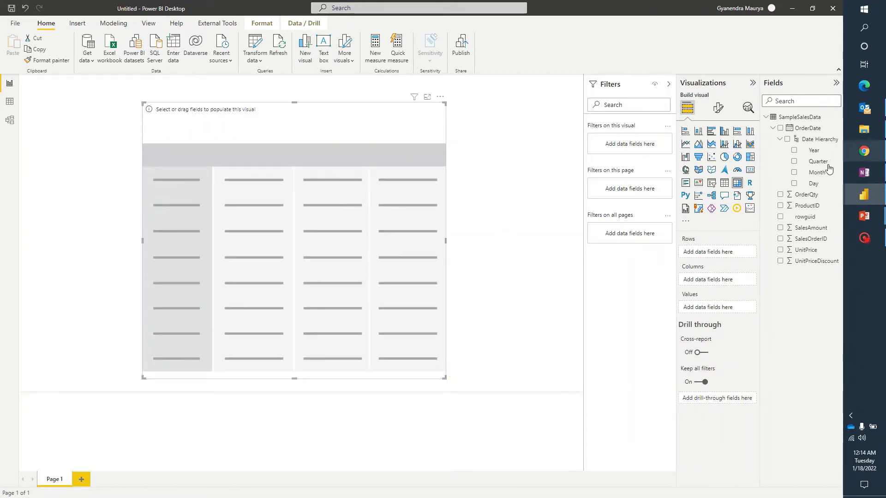
Step: Add the OrderDate hierarchy to the matrix rows, expand all levels down to Day, and add SalesAmount as the value
click(781, 129)
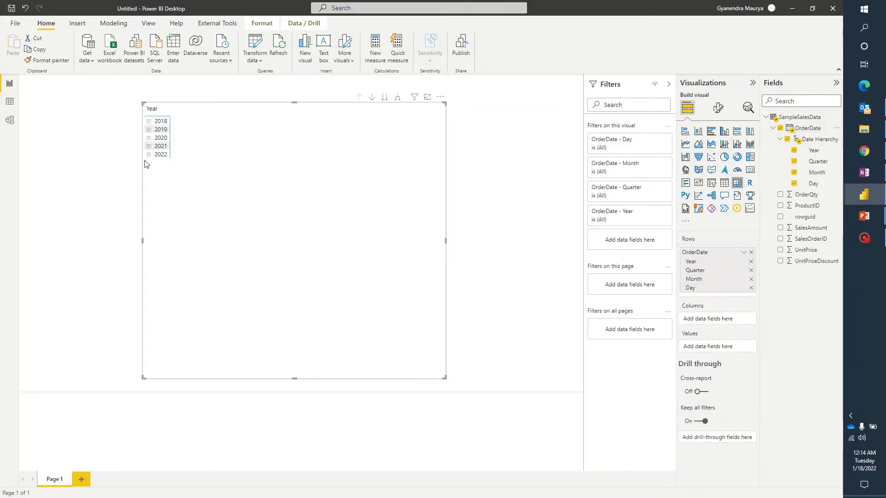
right_click(145, 120)
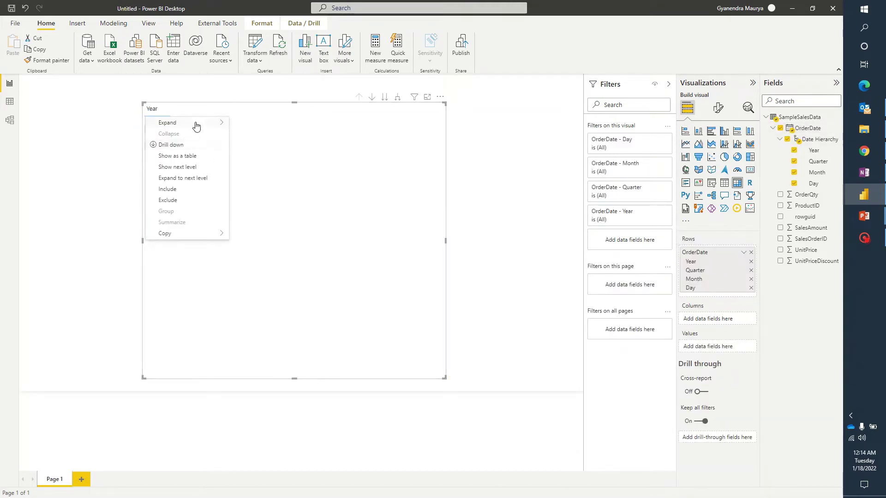
mouse_move(196, 123)
click(257, 134)
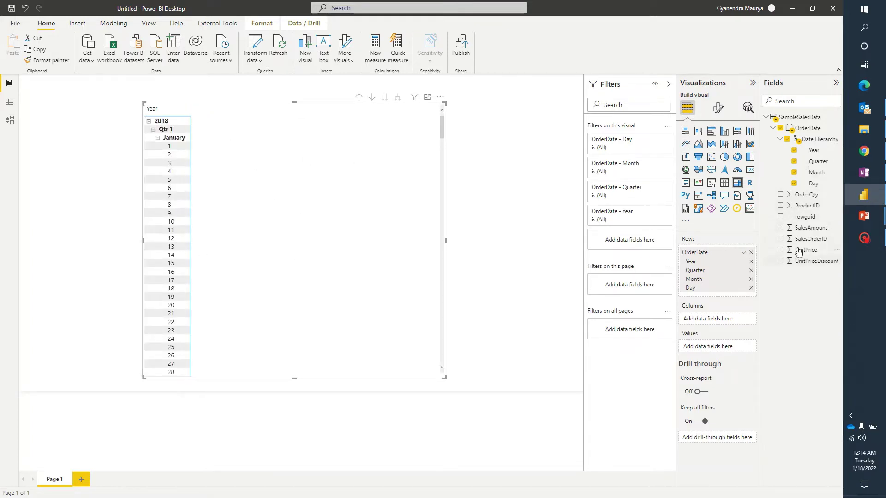
click(782, 228)
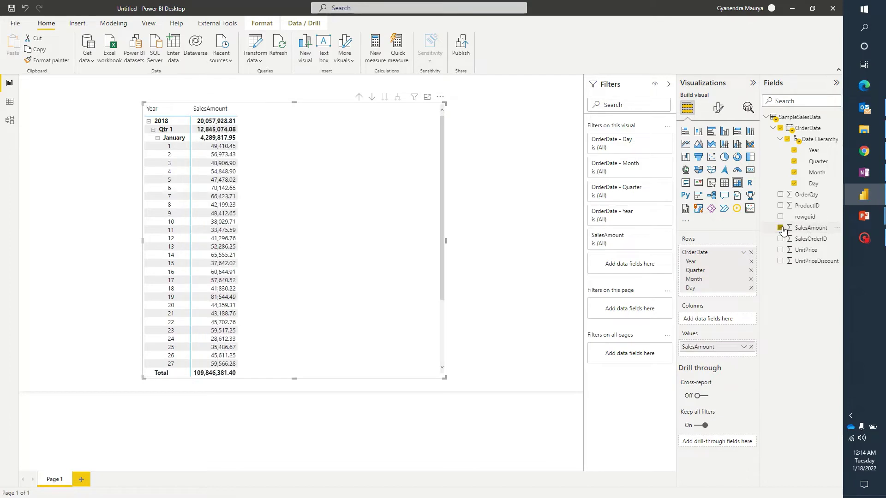
Step: Create the measure TotalSales = Sum(SampleSalesData[SalesAmount])
click(374, 52)
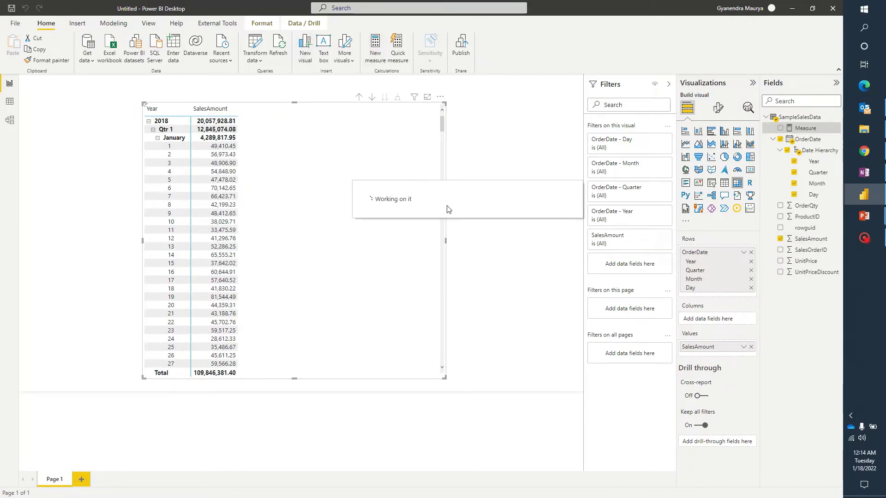
text(To)
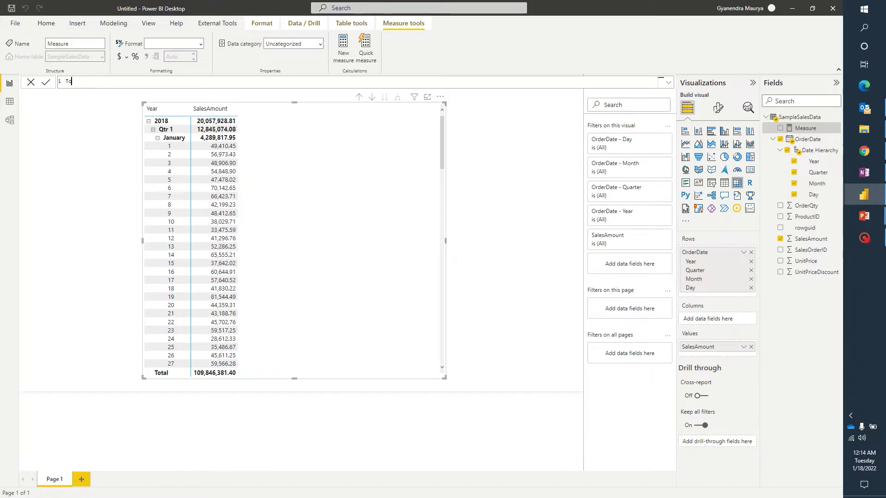
text(talSales = Sum)
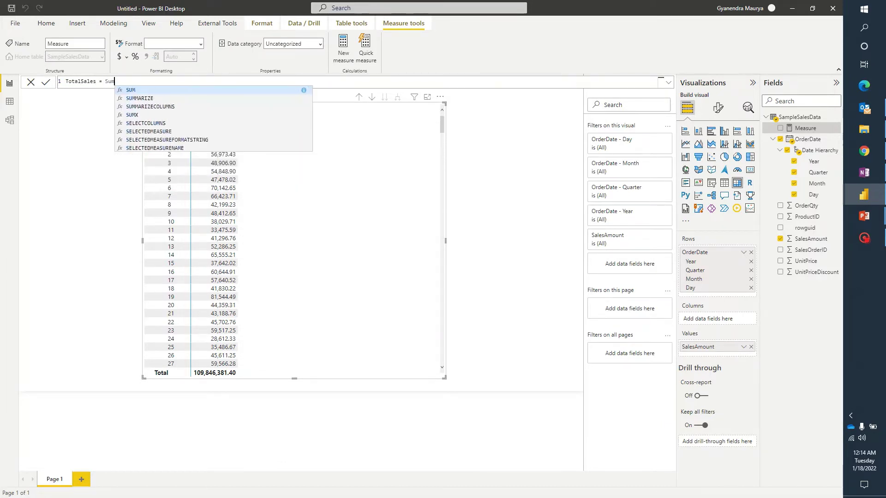
text((Tota)
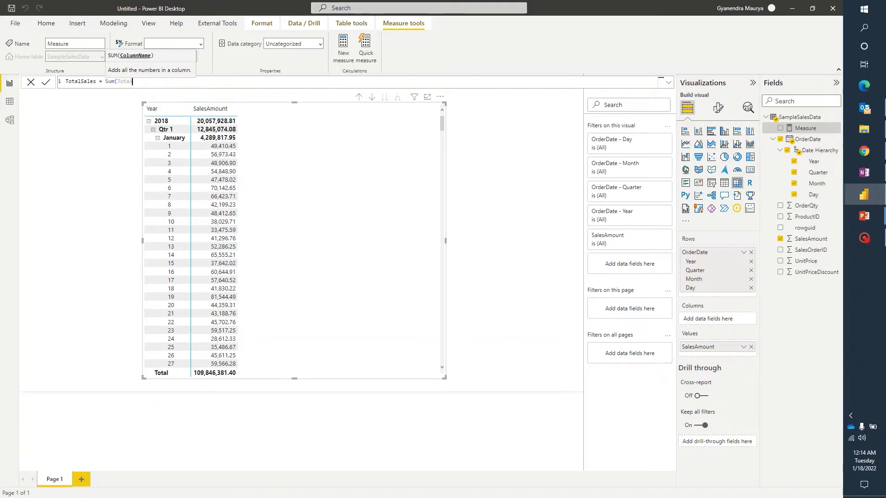
key(BackSpace)
key(BackSpace)
key(BackSpace)
key(BackSpace)
text(Sales)
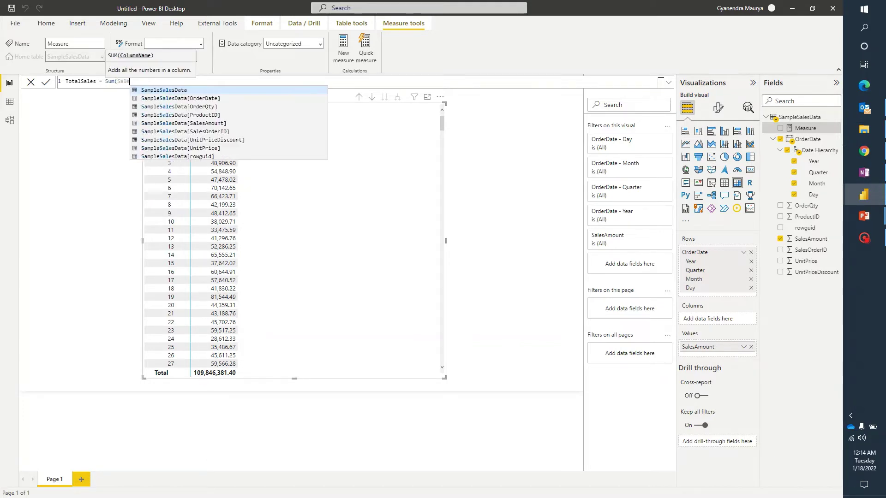
text(Amount)
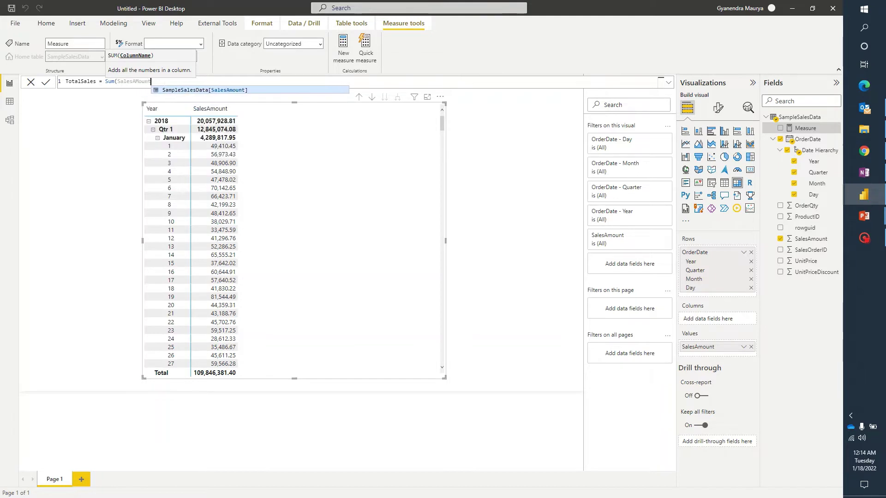
key(Tab)
text())
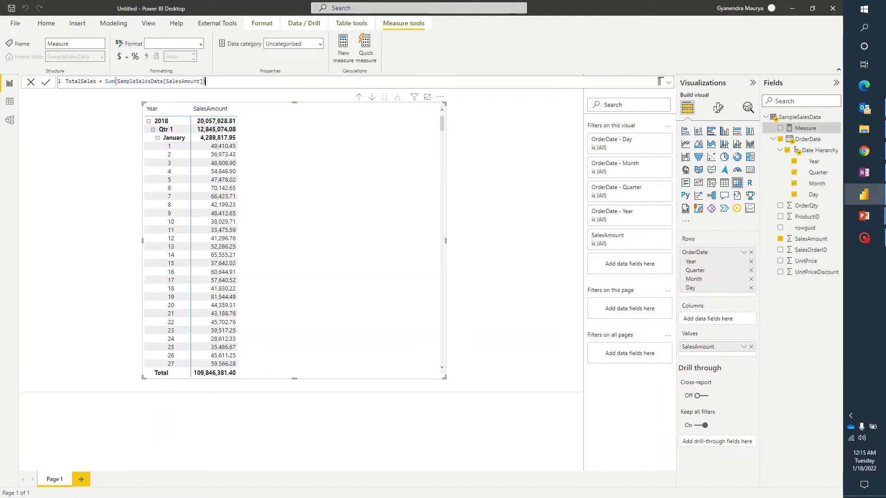
key(Return)
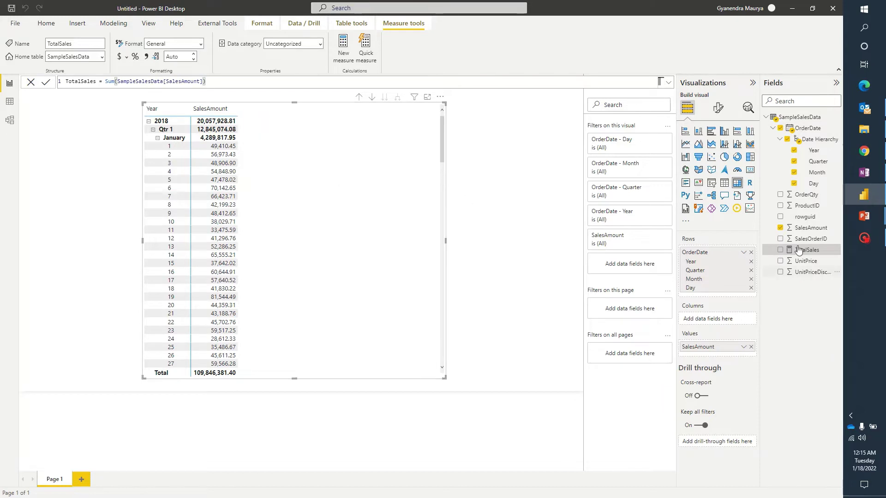
Step: Replace SalesAmount with the TotalSales measure as the matrix value
click(780, 227)
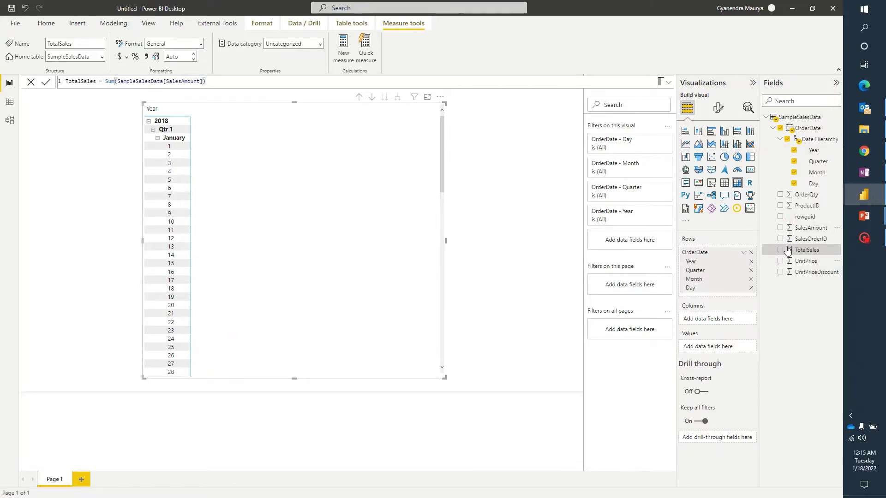
click(781, 249)
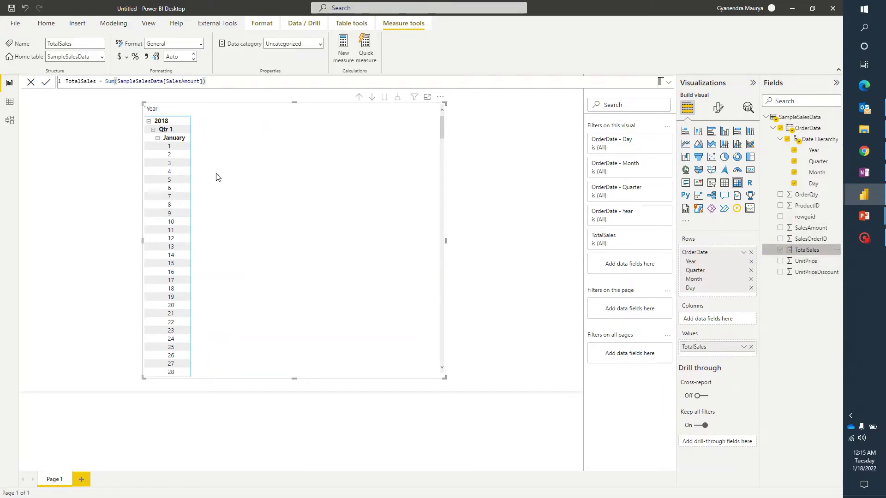
Step: Collapse the January to March 2018 rows and remove the Quarter and Day levels from the matrix rows
click(157, 137)
click(157, 146)
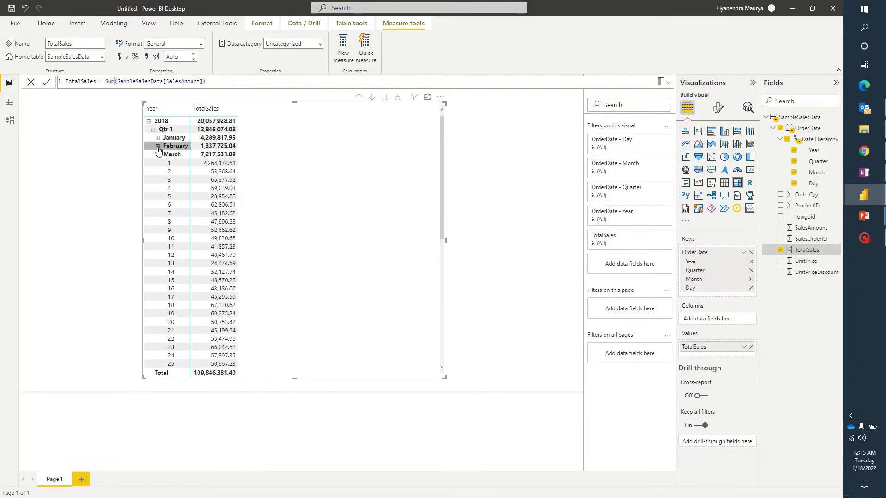
click(157, 154)
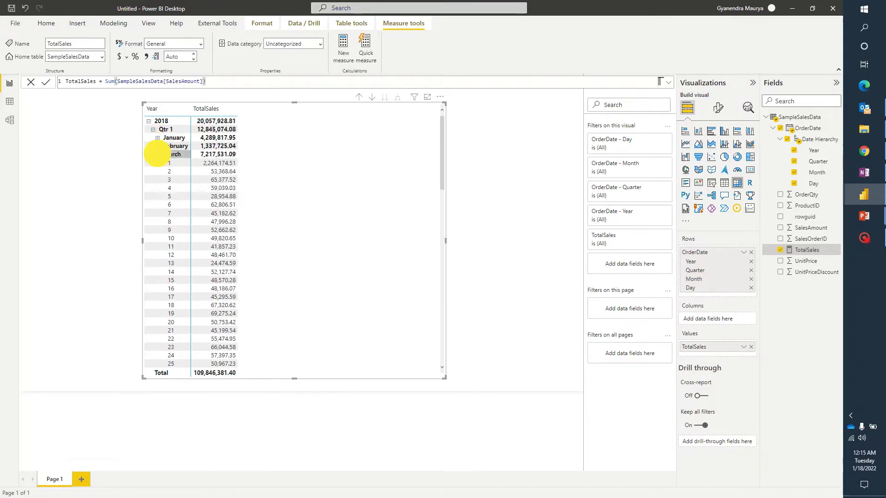
click(751, 271)
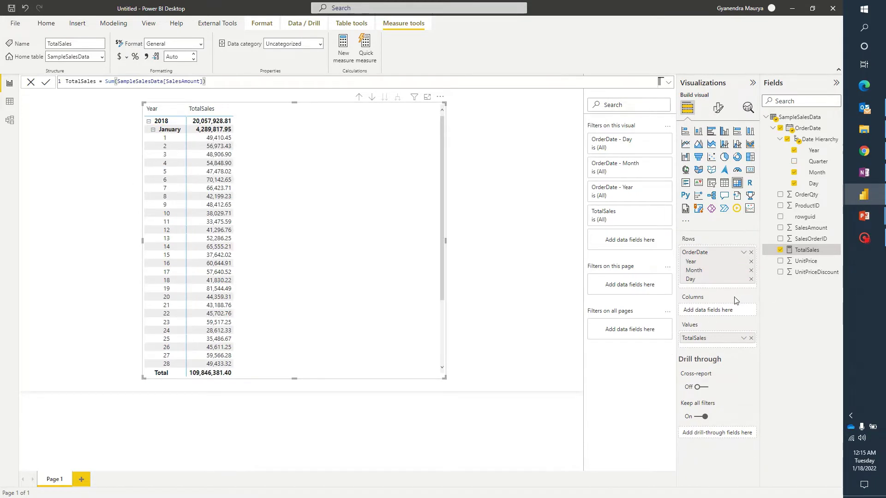
click(751, 279)
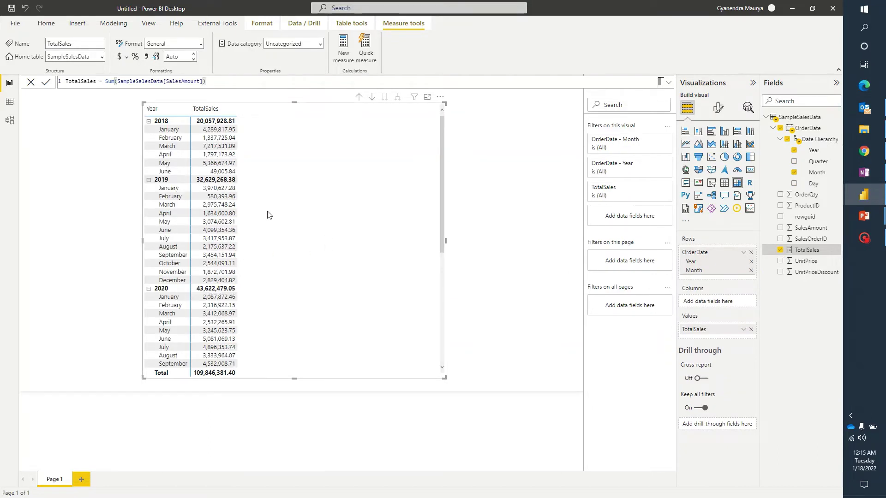
click(254, 116)
click(273, 118)
click(274, 118)
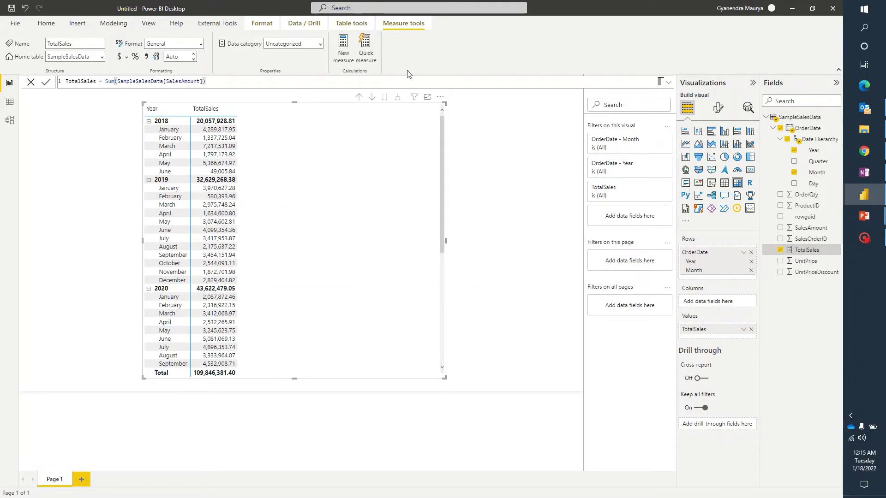
Step: Create the measure Sales_MTD = TOTALMTD(SampleSalesData[TotalSales],SampleSalesData[OrderDate].[Date])
click(343, 46)
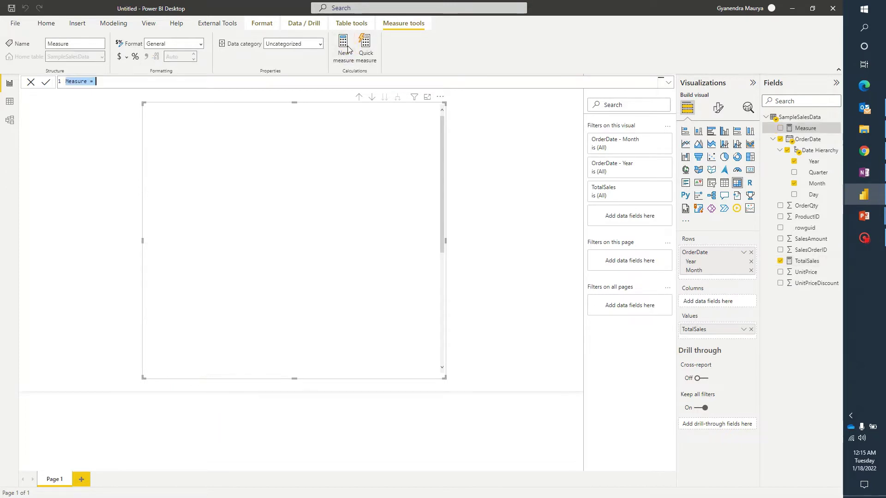
text(Sales)
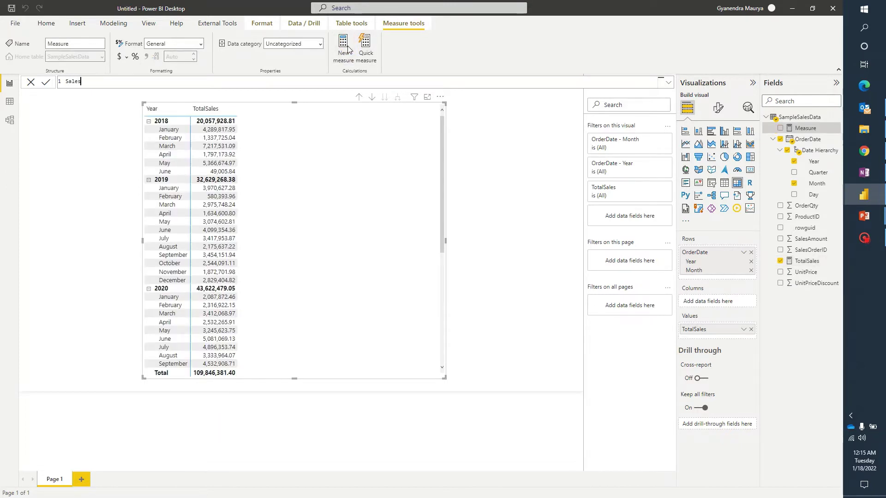
text(_MTD = Total)
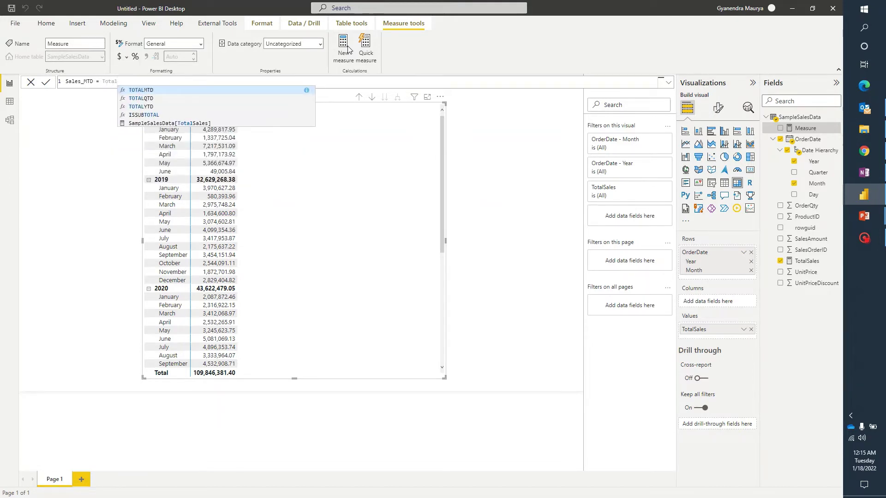
key(Tab)
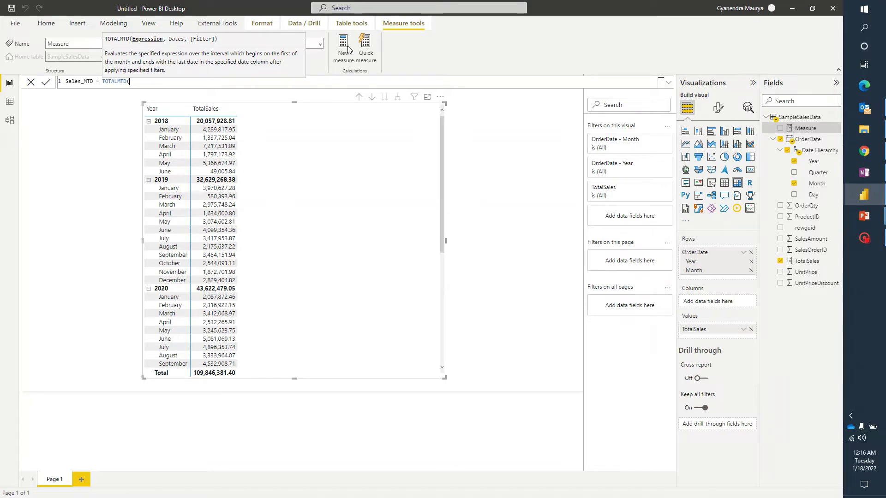
text(Total)
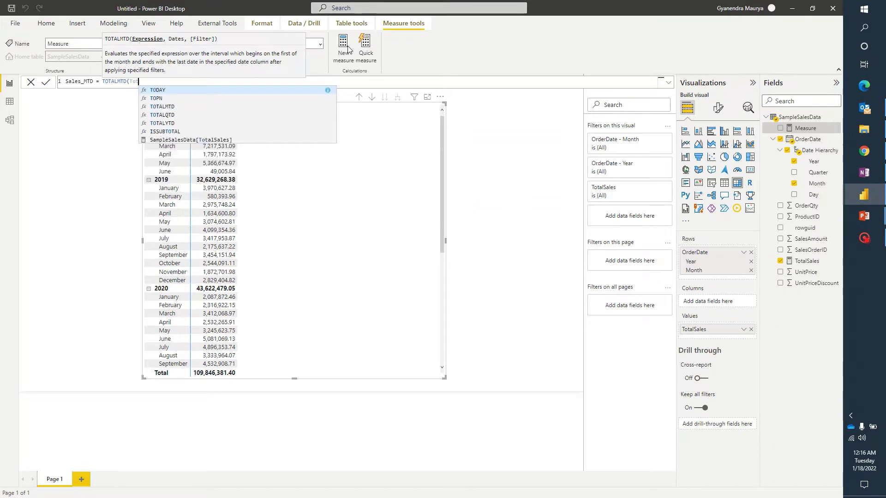
key(Down)
key(Down)
key(Down)
key(Down)
key(Tab)
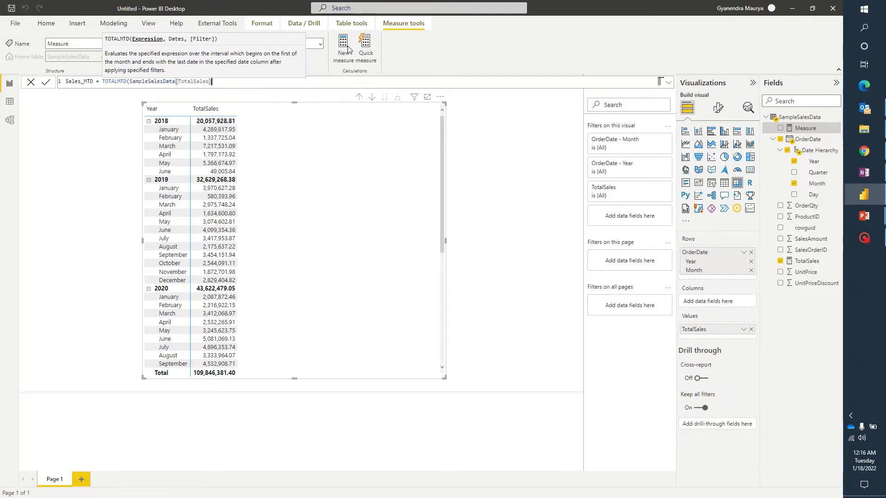
text(,)
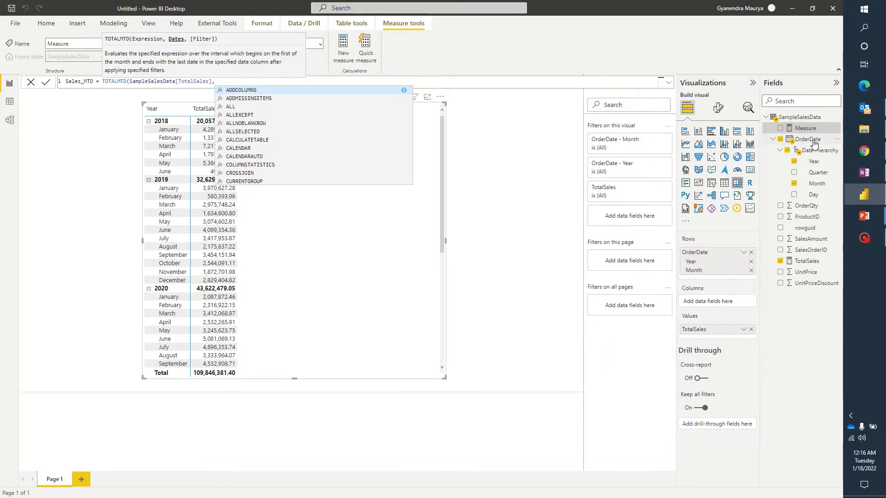
text(Order)
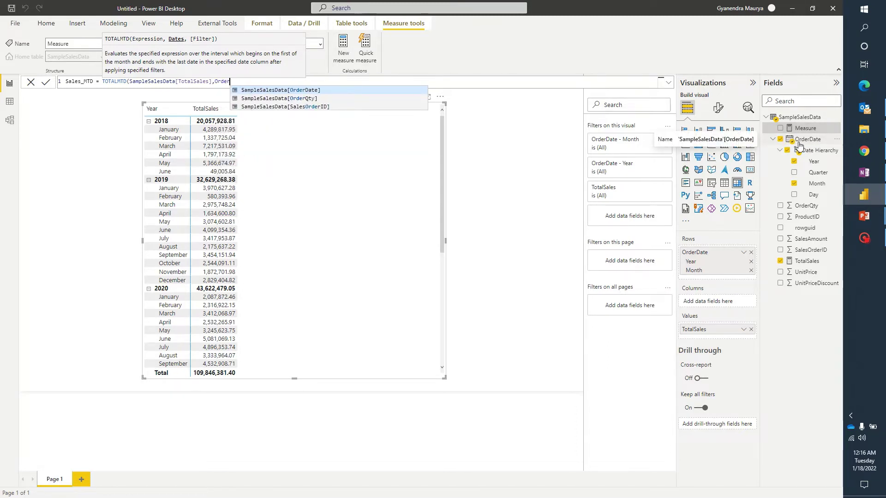
key(Tab)
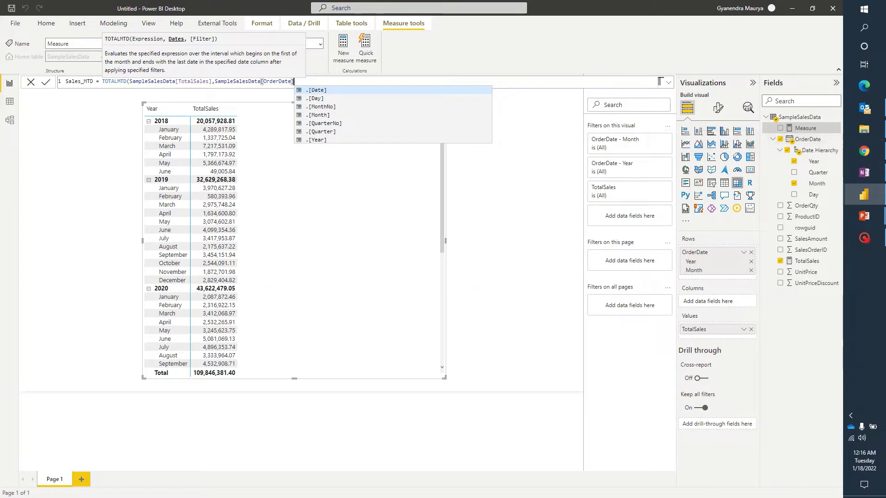
click(315, 90)
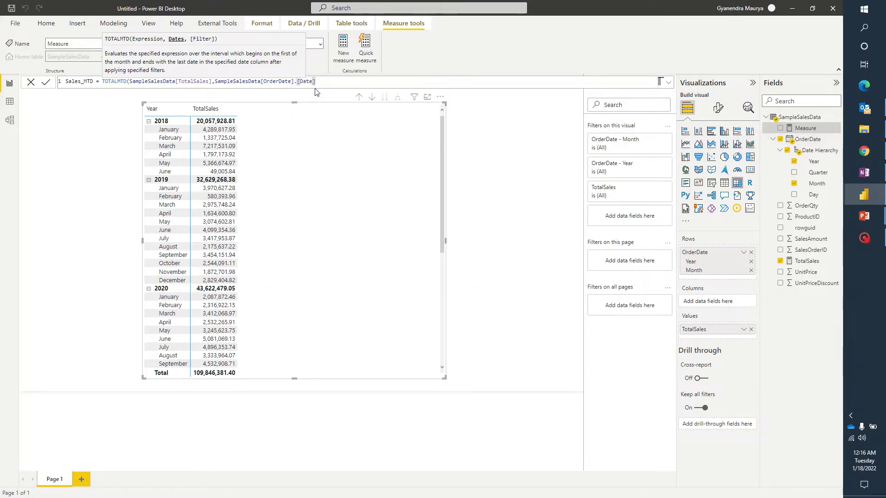
text())
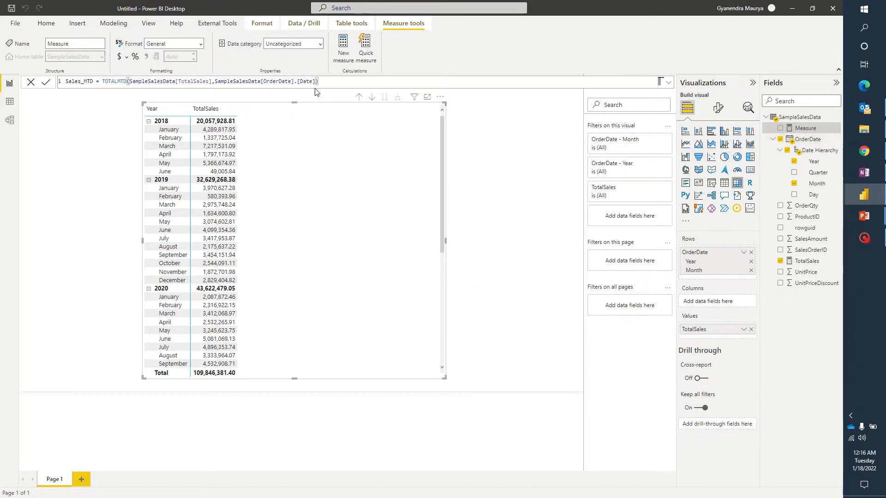
key(Return)
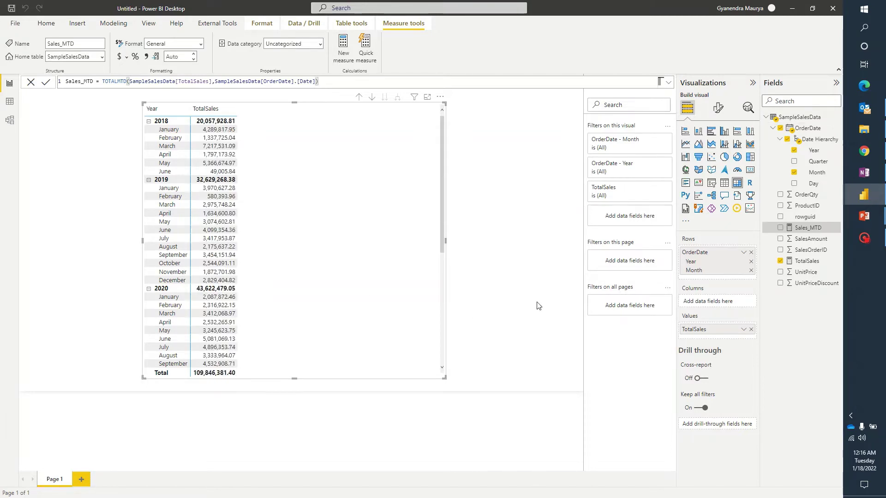
Step: Add the Sales_MTD measure to the matrix values and widen the matrix slightly
drag(810, 228, 321, 221)
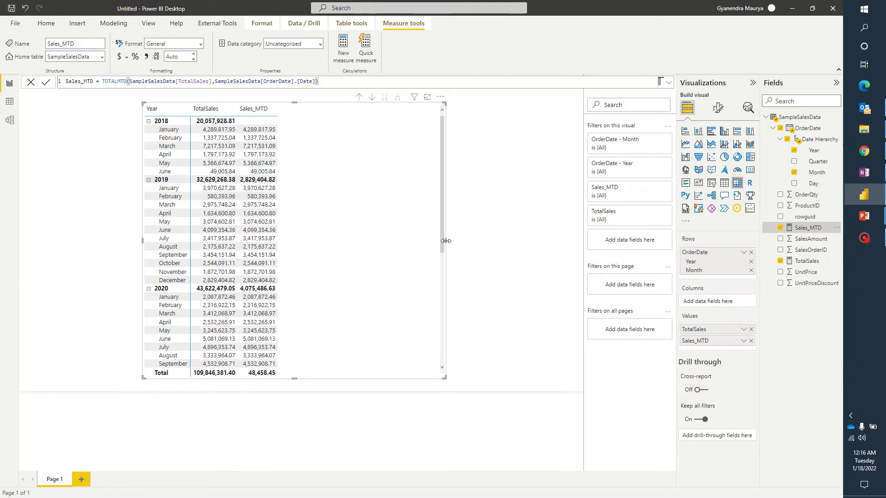
drag(446, 240, 460, 240)
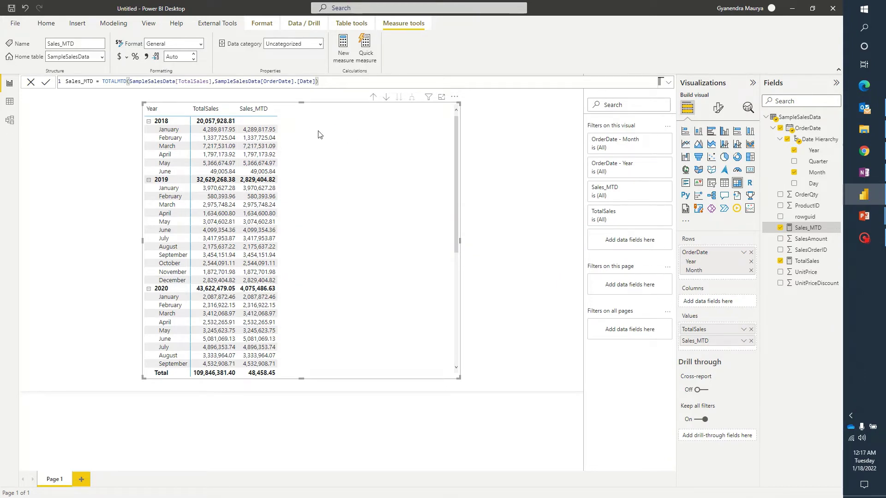
Step: Restore the full OrderDate hierarchy in the matrix rows and expand 2018, Qtr 1 and January down to the days
click(743, 252)
click(743, 252)
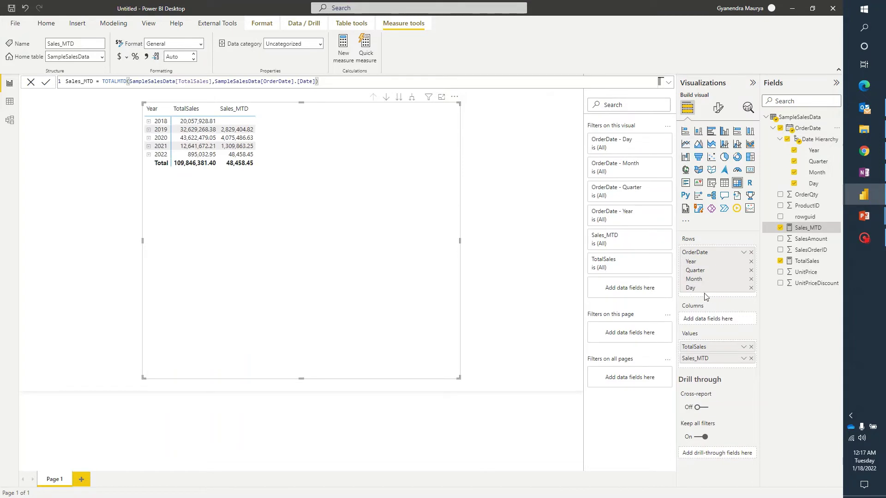
click(149, 121)
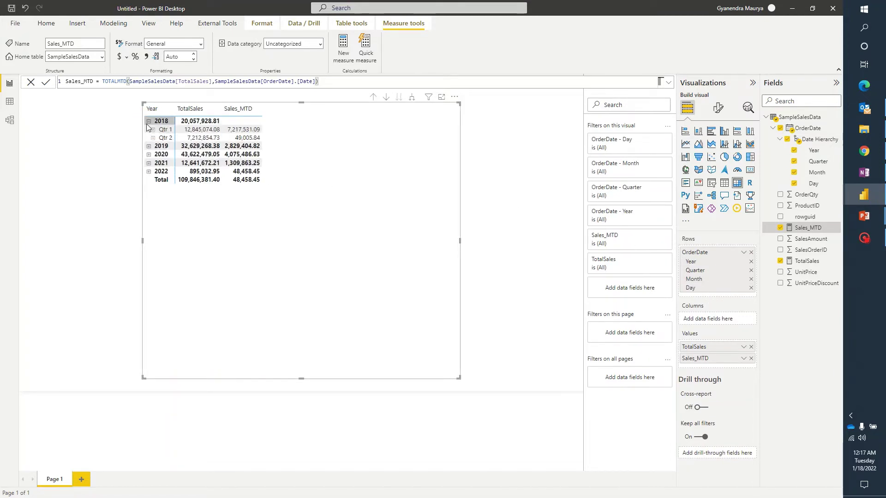
click(153, 129)
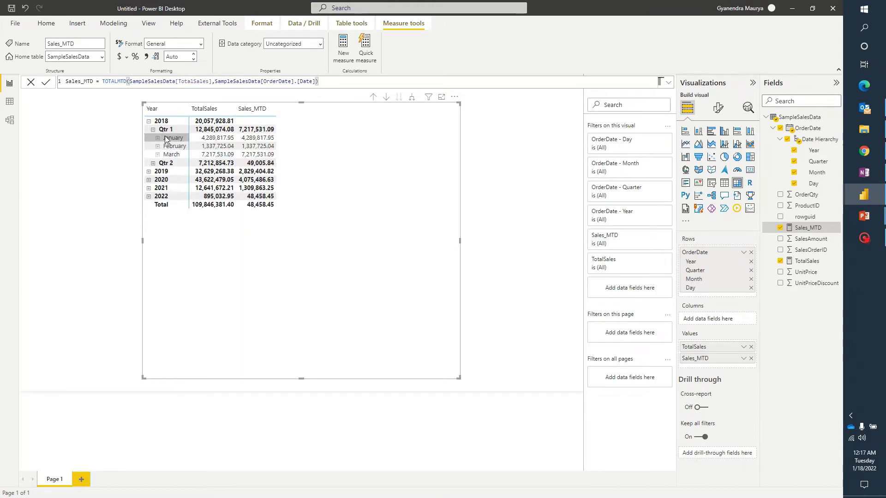
click(158, 138)
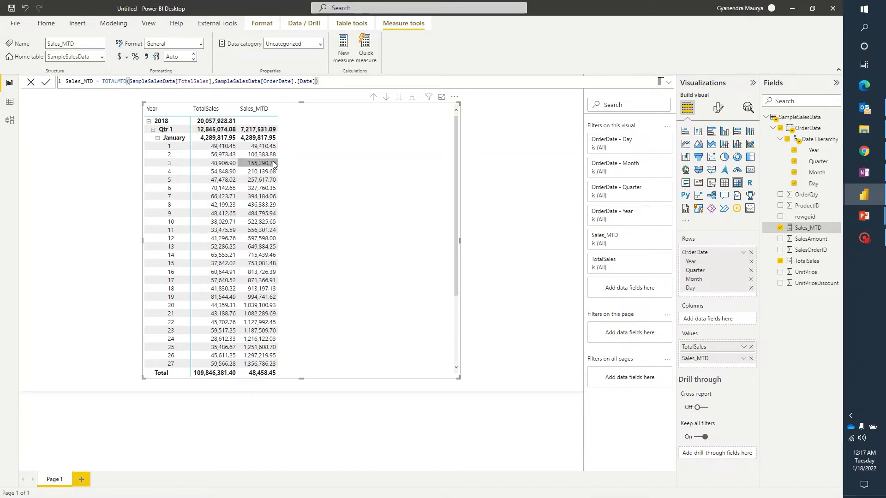
Step: Expand February 2018 to its daily rows, review the Sales_MTD values across both months, and collapse January
click(157, 138)
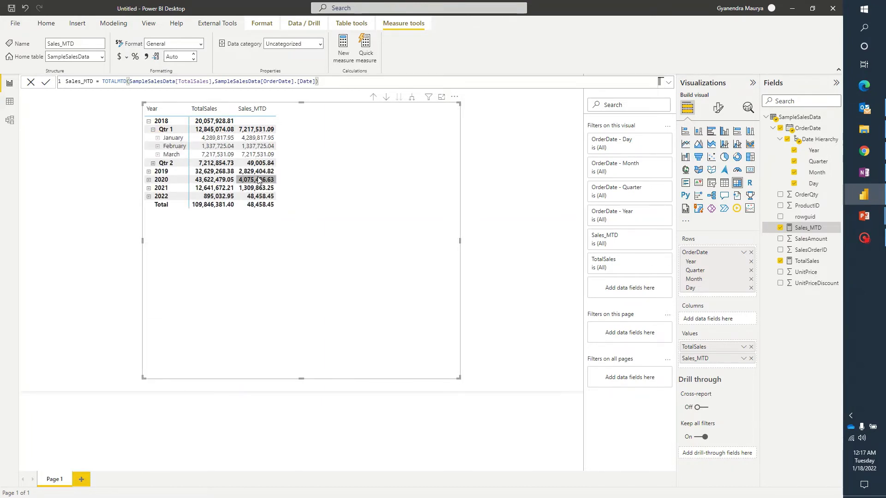
click(157, 139)
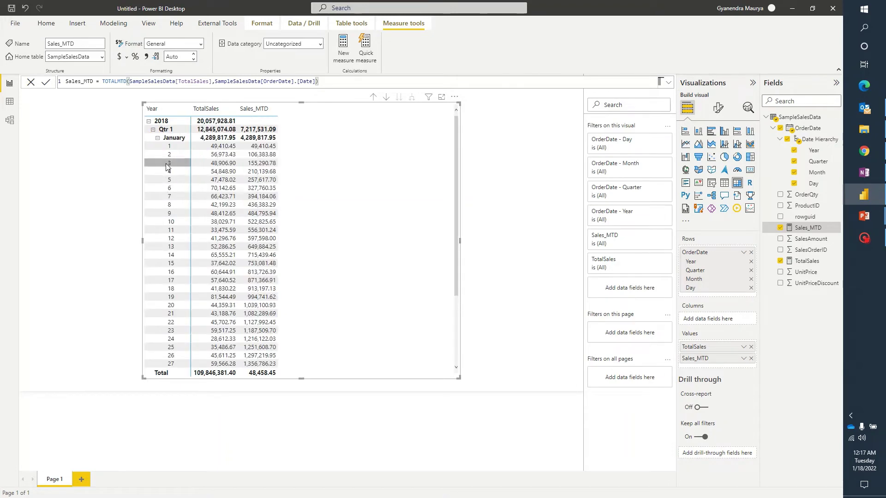
scroll(167, 300, down, 5)
click(158, 314)
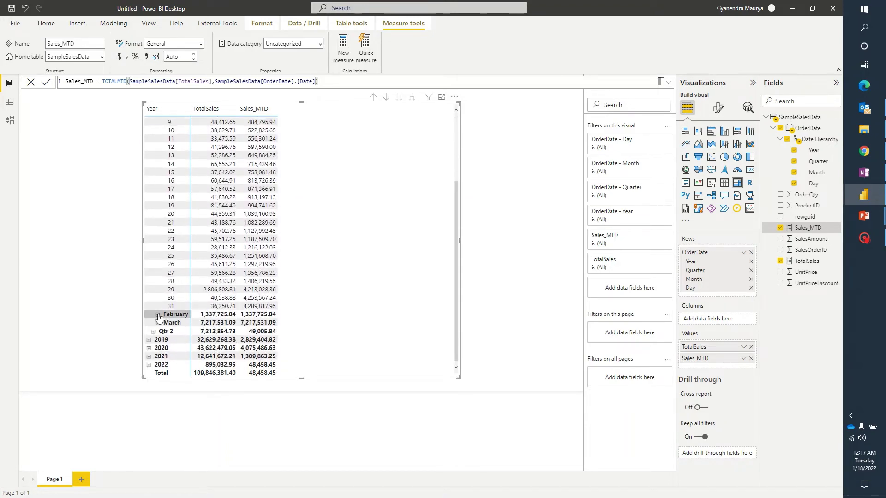
scroll(153, 240, down, 3)
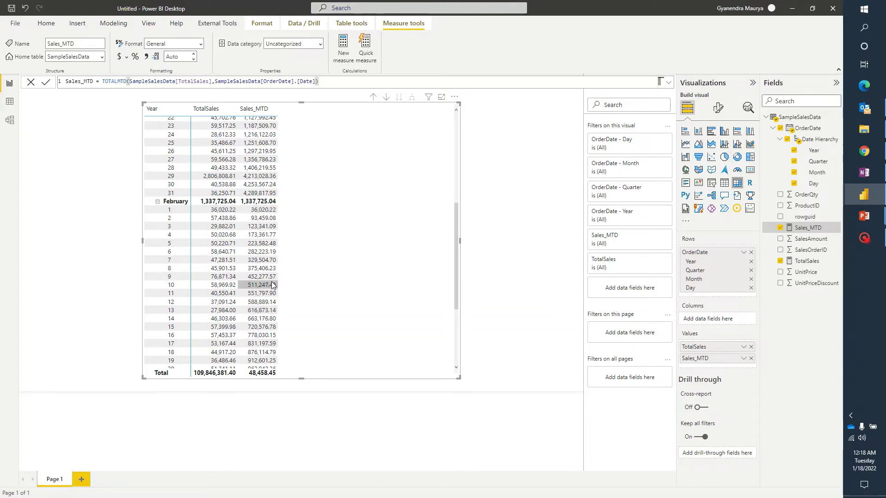
scroll(279, 237, up, 8)
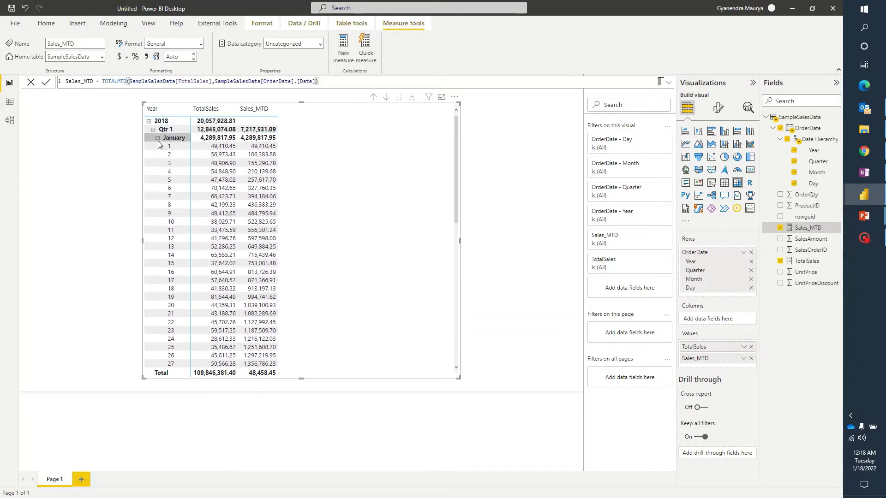
click(157, 138)
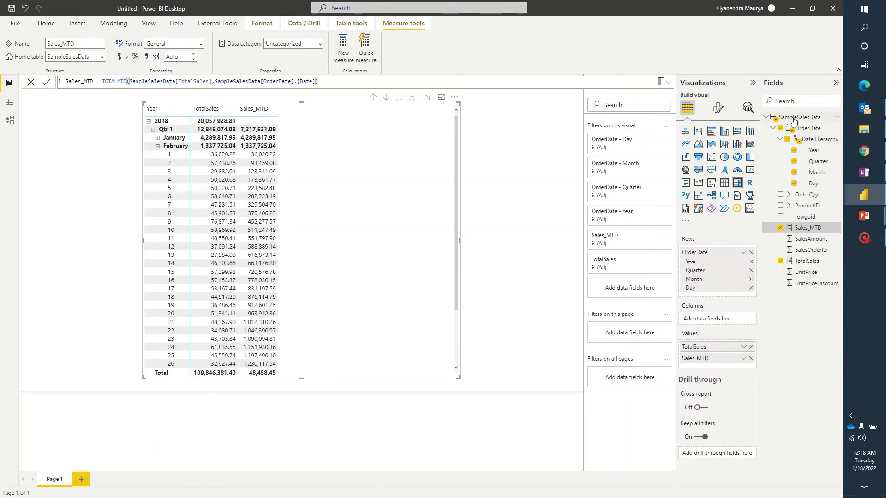
Step: Start a new measure in the SampleSalesData table named Sales_QTD that uses the TOTALQTD function
click(794, 119)
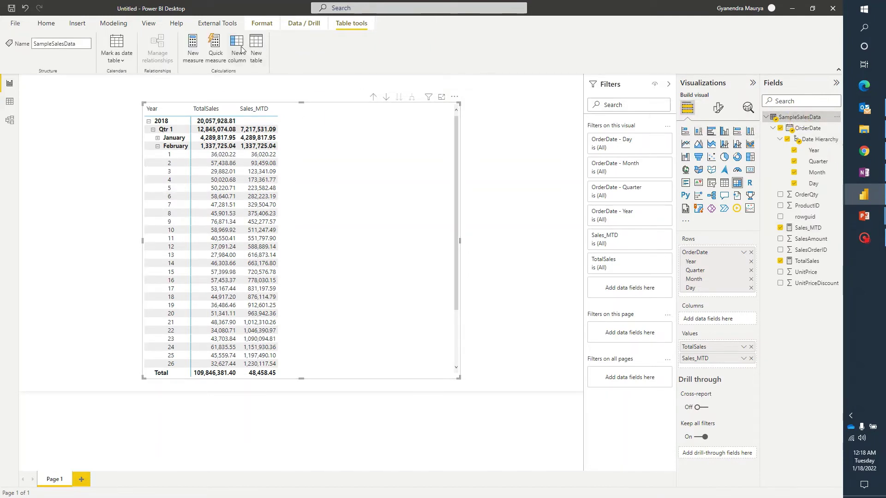
click(189, 49)
text(Sale)
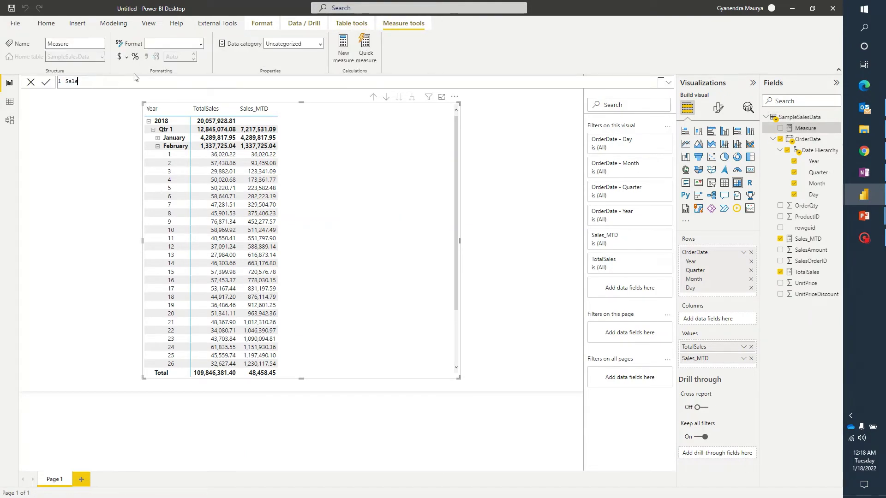
text(s_QTD = Tota)
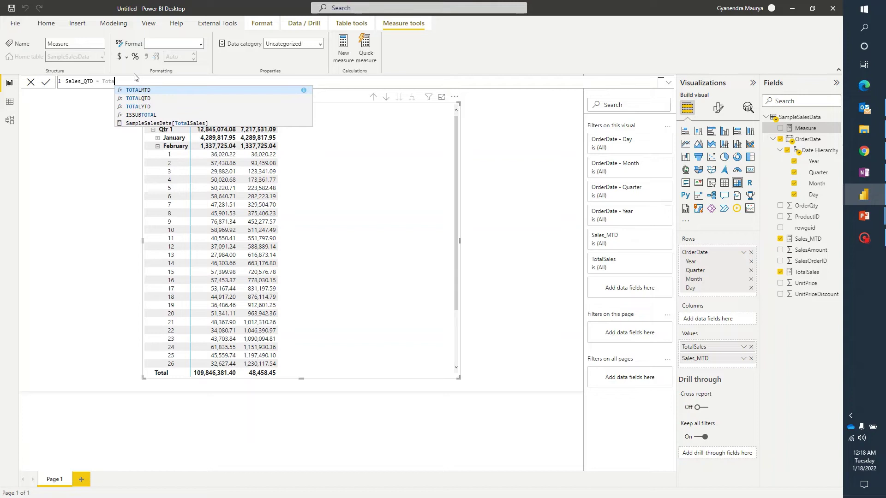
key(Down)
key(Tab)
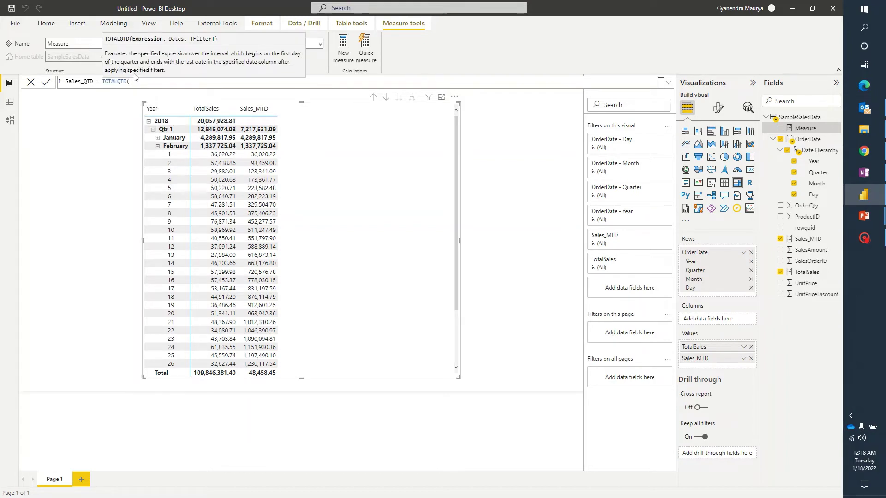
text(is)
key(Down)
key(Down)
key(Down)
key(Tab)
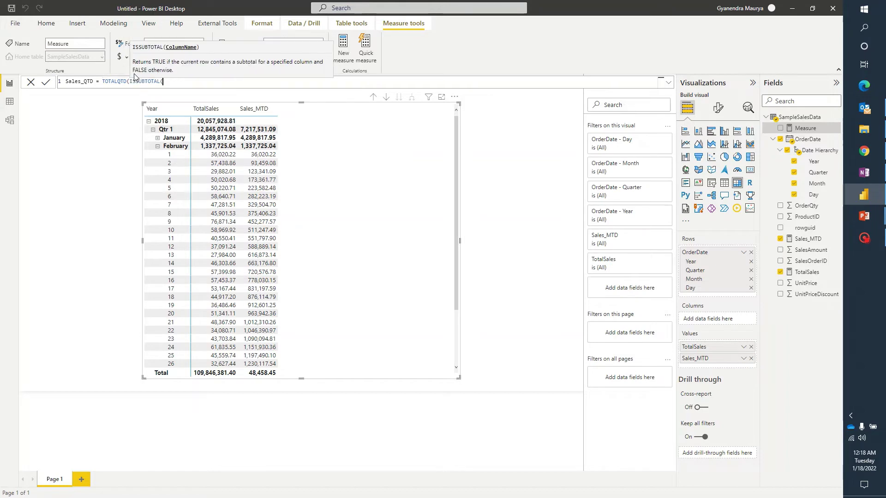
key(BackSpace)
key(BackSpace)
key(BackSpace)
key(BackSpace)
key(BackSpace)
key(BackSpace)
key(BackSpace)
key(BackSpace)
key(BackSpace)
key(BackSpace)
key(BackSpace)
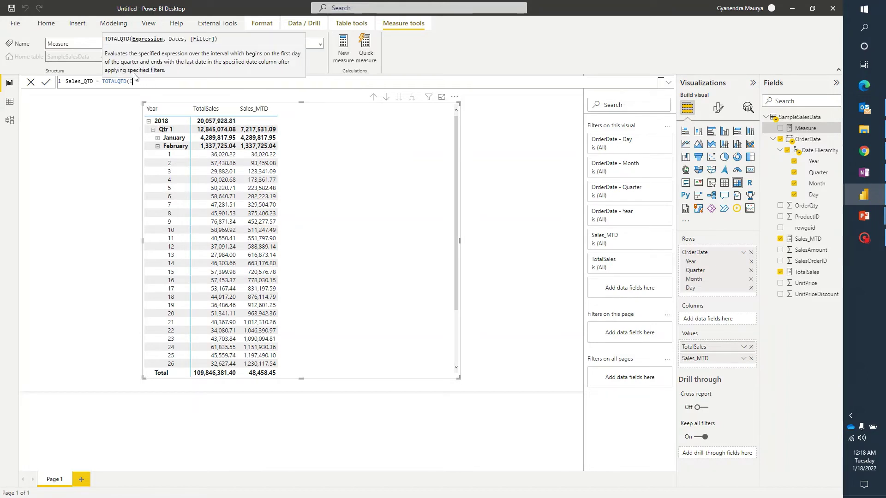
Step: Complete the Sales_QTD measure with TotalSales as the expression and SampleSalesData[OrderDate].[Date] as the dates, and commit it
text(tot)
key(Down)
key(Down)
key(Down)
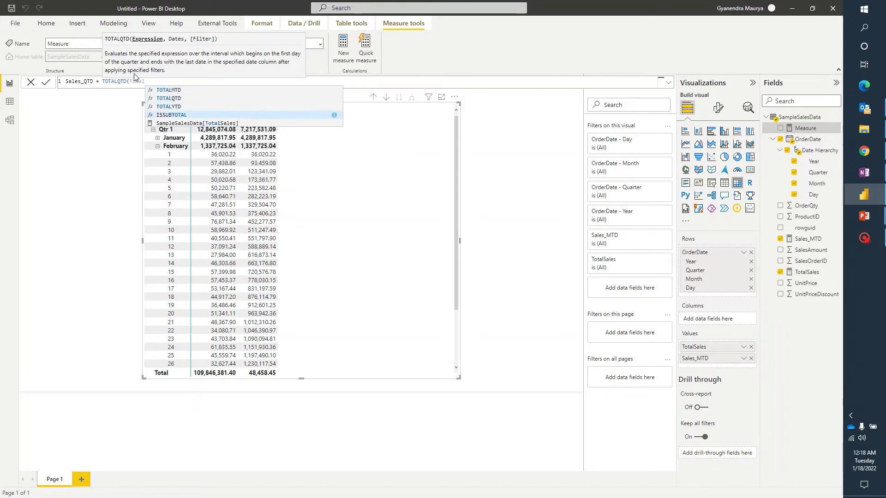
key(Tab)
text(,)
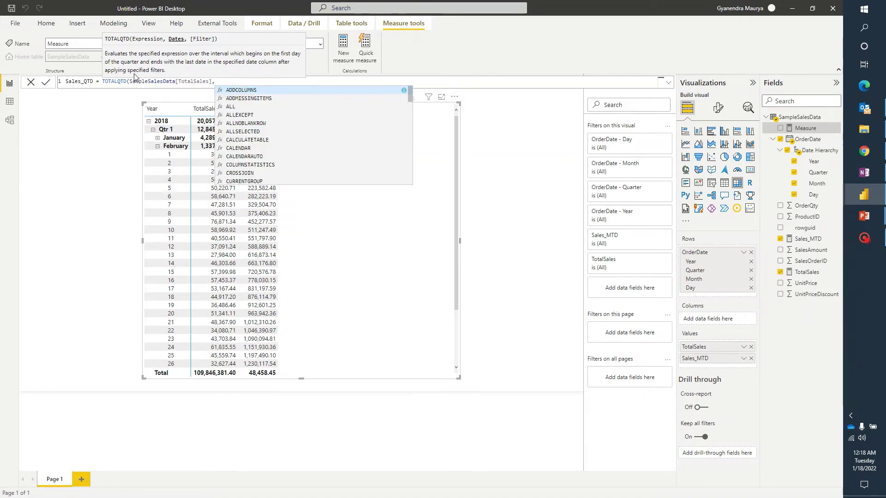
text(Order)
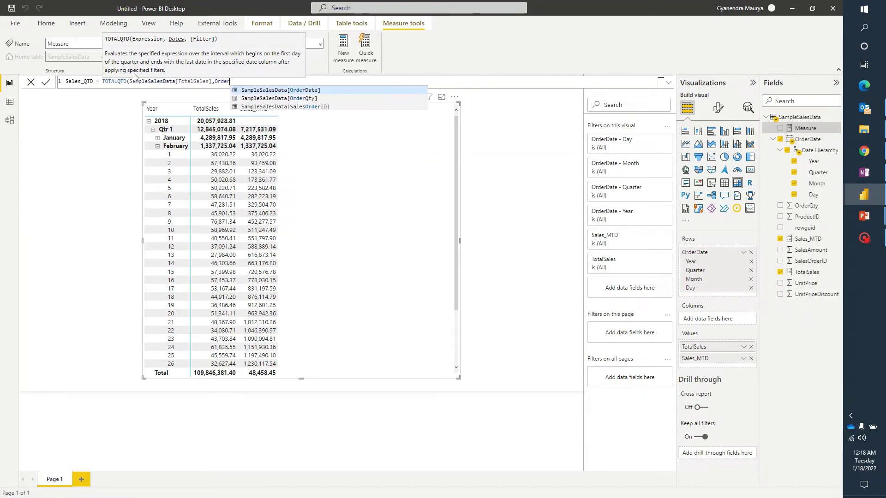
key(Tab)
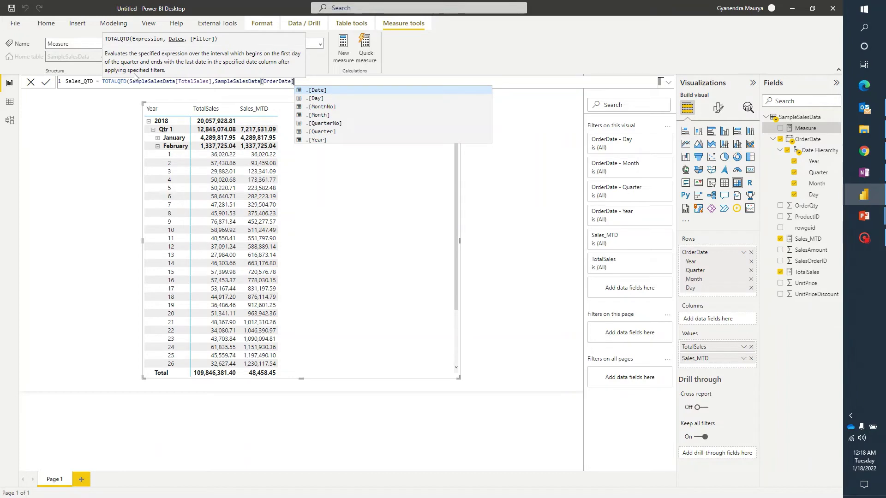
key(Tab)
text())
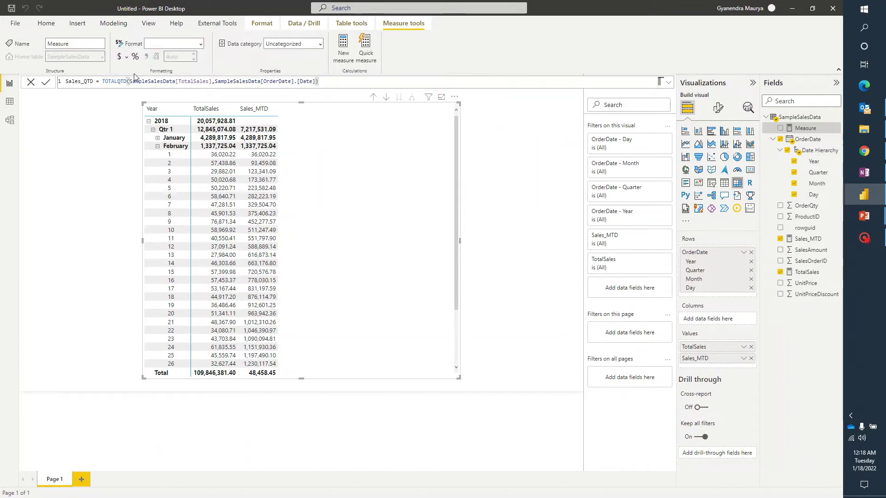
key(Return)
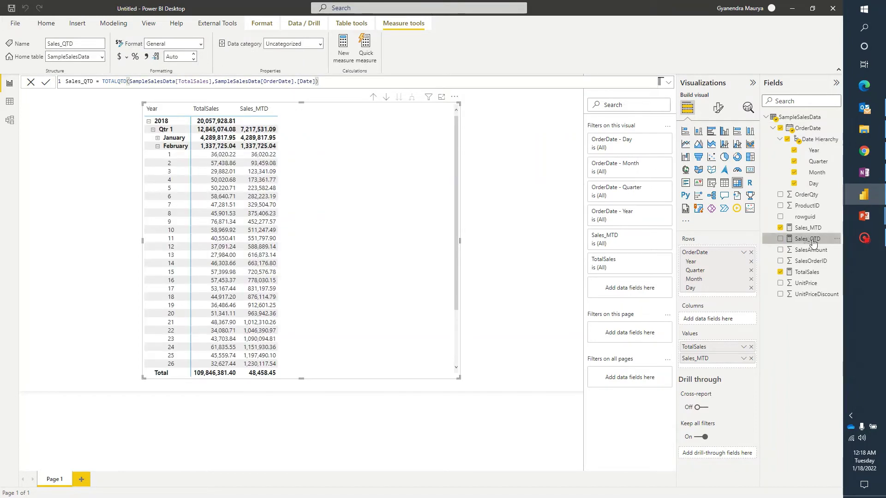
Step: Add the Sales_QTD measure to the matrix values and collapse the daily rows of the 2018 months
drag(812, 244, 350, 194)
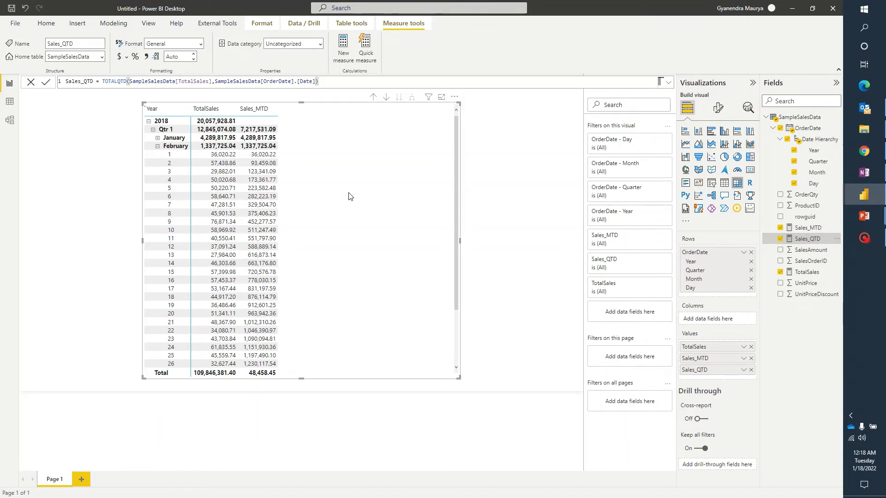
click(158, 138)
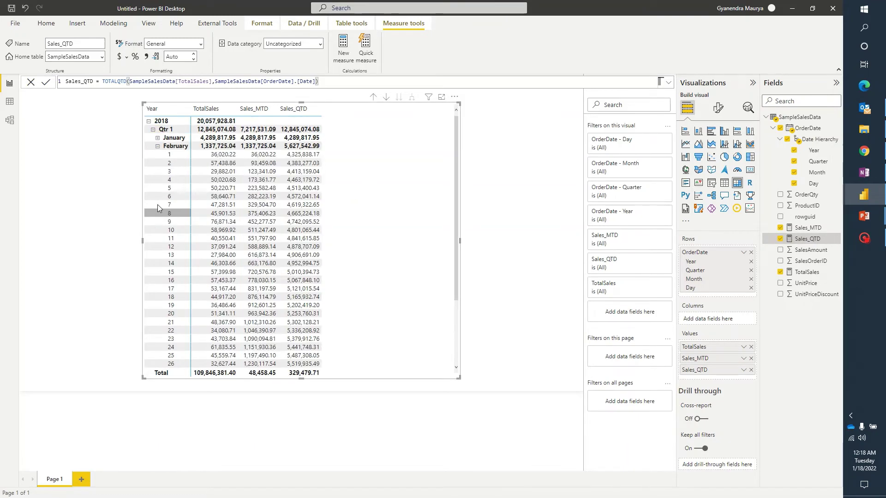
click(157, 146)
click(158, 155)
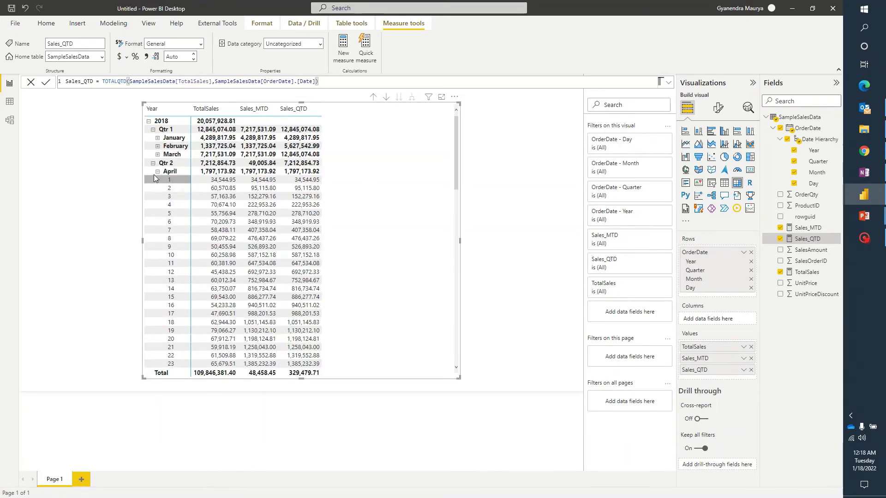
click(157, 171)
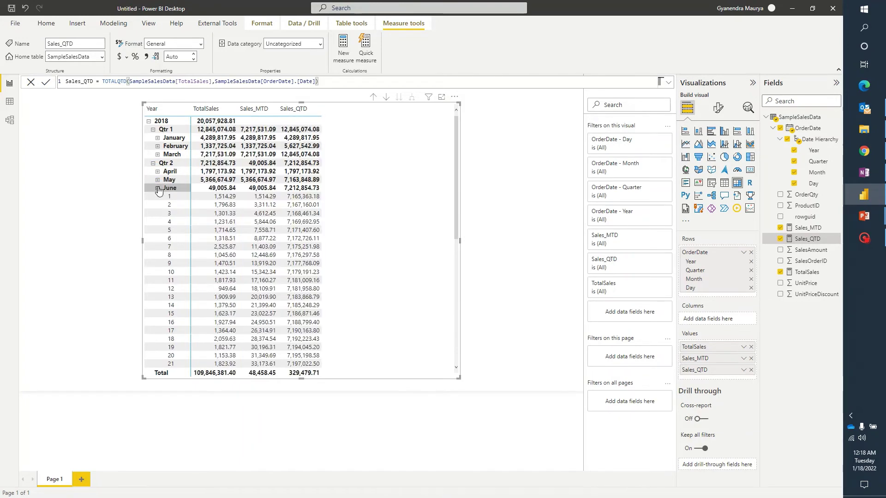
click(158, 179)
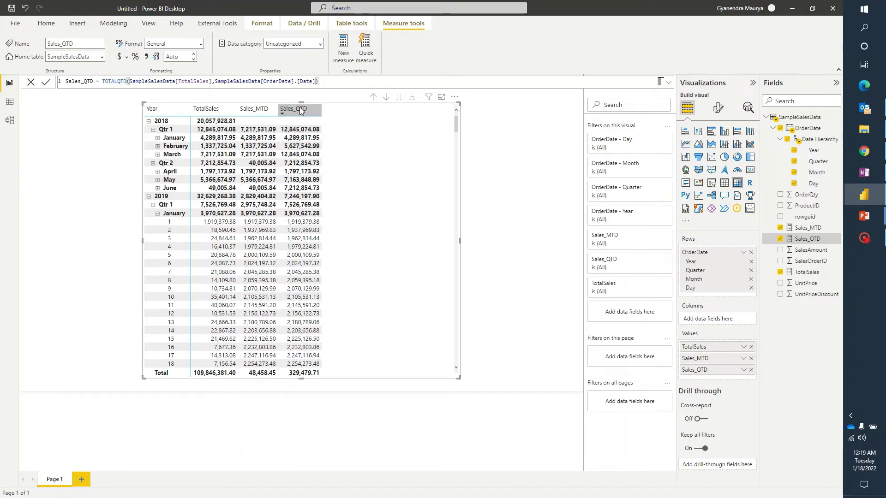
Step: Collapse the daily rows of the 2019 months from January through July to compare monthly Sales_QTD values
click(156, 215)
click(158, 214)
click(157, 222)
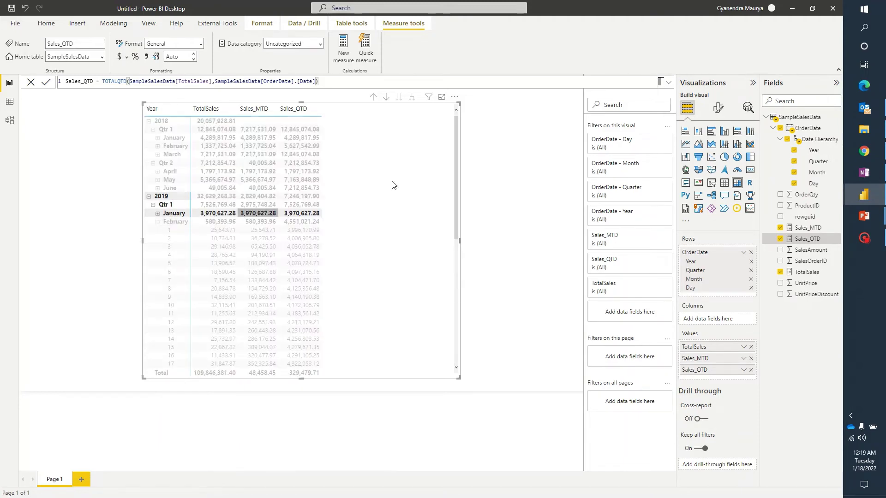
click(158, 222)
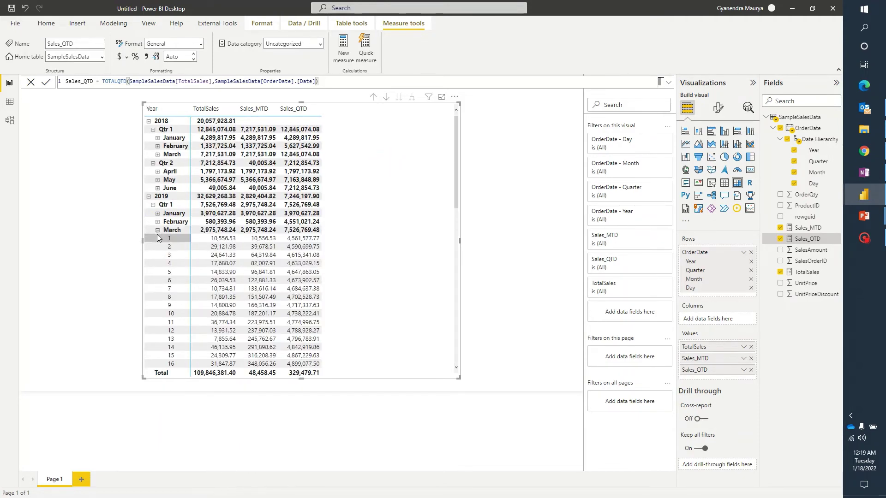
click(158, 246)
click(158, 247)
click(158, 255)
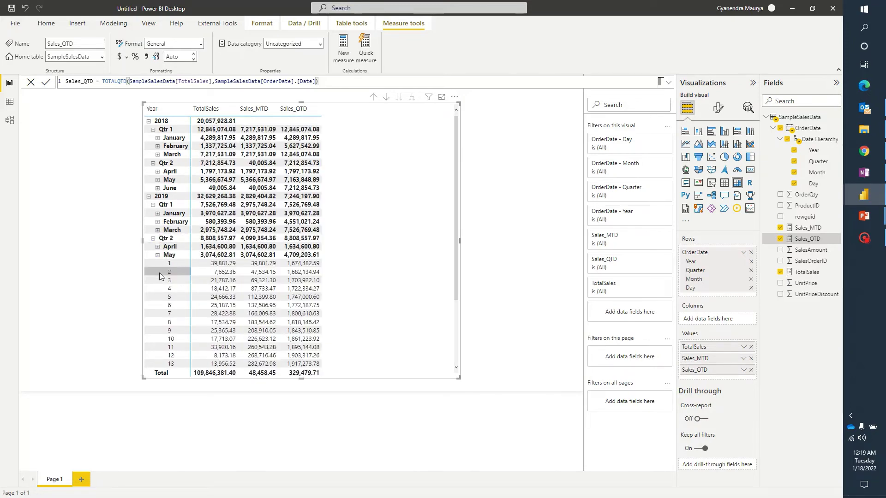
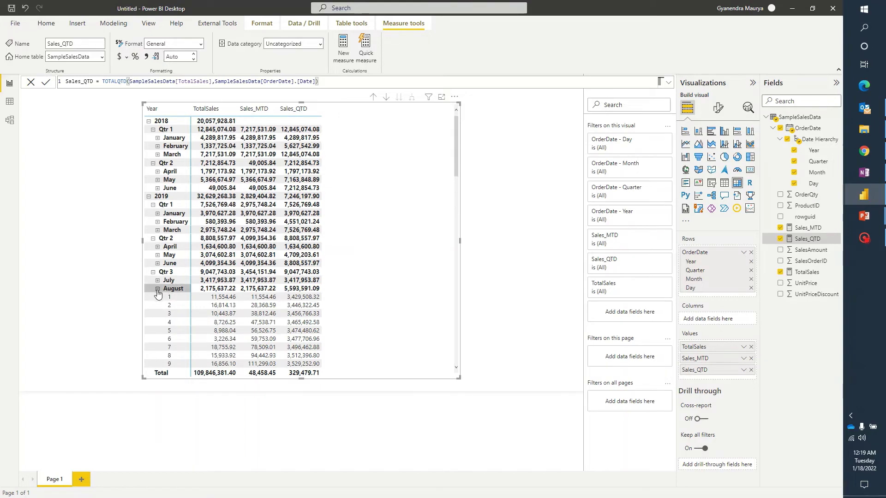
Step: Collapse August through October 2019 to their monthly rows and examine how Sales_QTD accumulates within each quarter
click(157, 289)
click(157, 297)
click(157, 297)
click(158, 314)
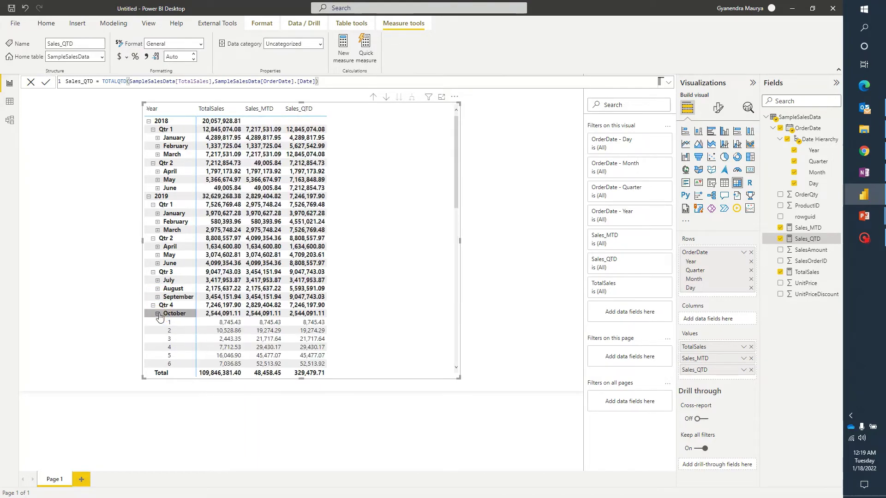
click(158, 314)
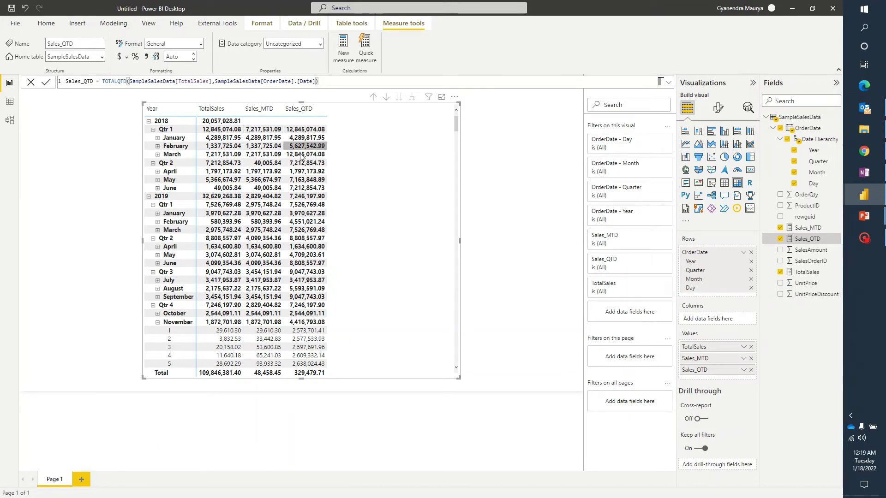
click(153, 130)
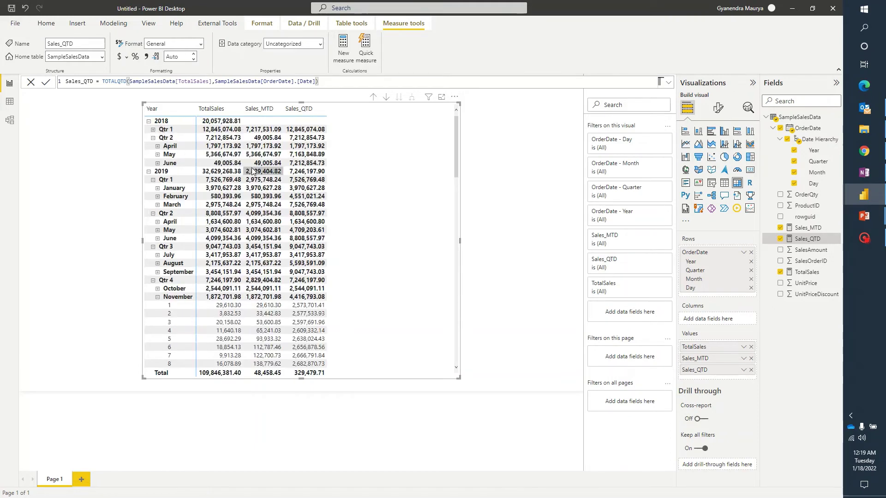
key(ctrl+z)
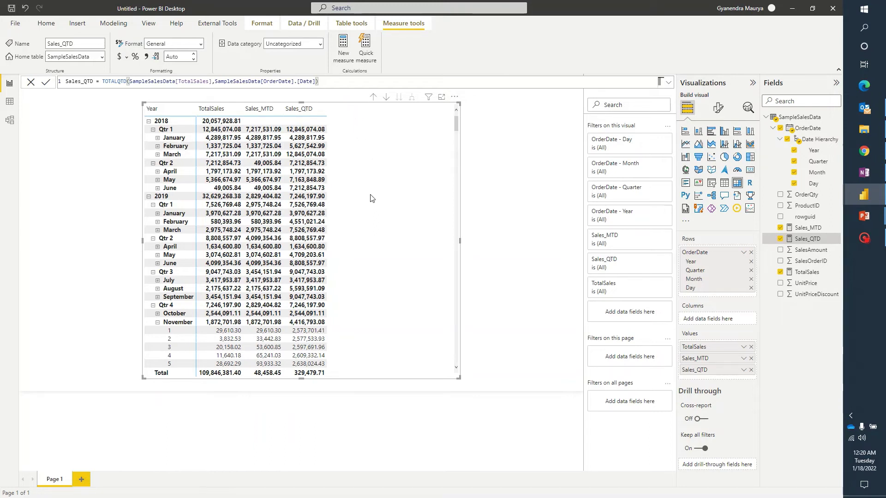
Step: Start a new measure in the SampleSalesData table named Sales_YTD that uses the TOTALYTD function
click(788, 116)
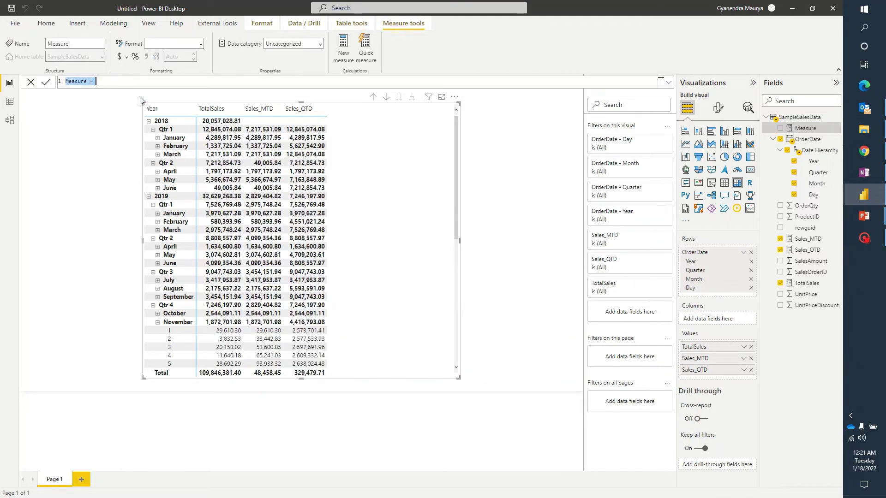
text(Sales_)
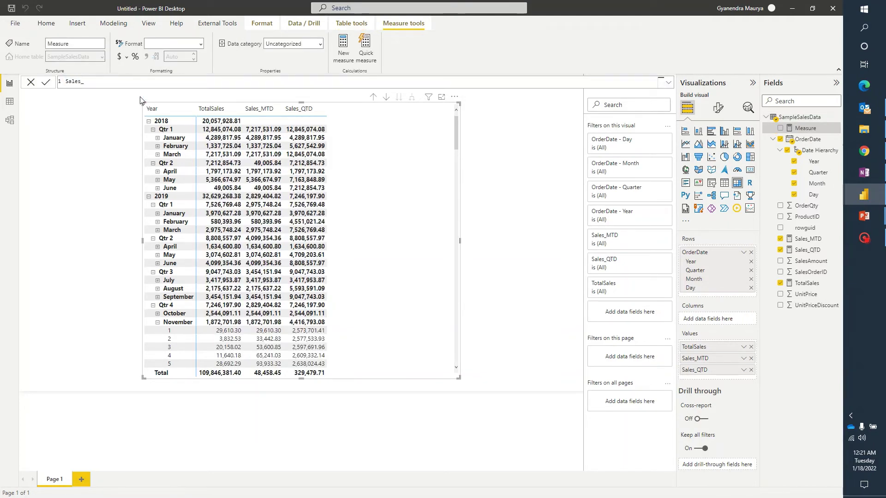
text(YTD = Tot)
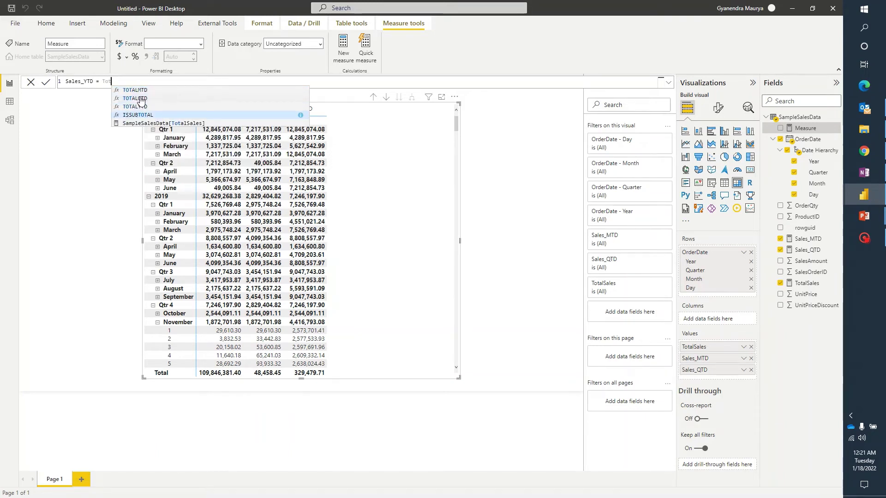
text(aly)
key(Tab)
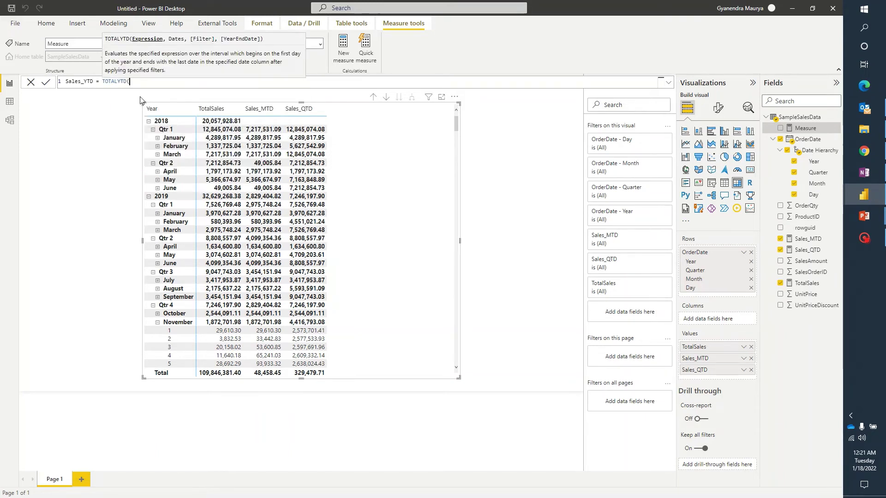
Step: Complete the Sales_YTD measure with TotalSales as the expression and SampleSalesData[OrderDate].[Date] as the dates, and commit it
text(Tot)
key(Down)
key(Down)
key(Tab)
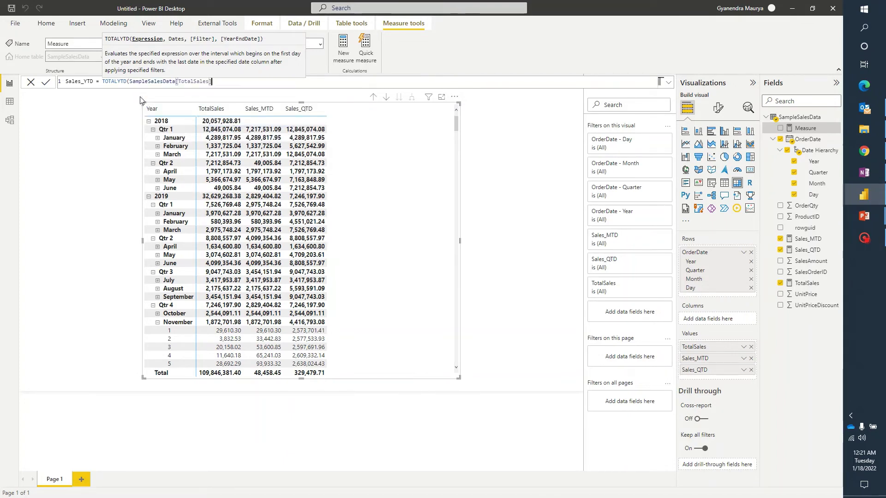
text(,D)
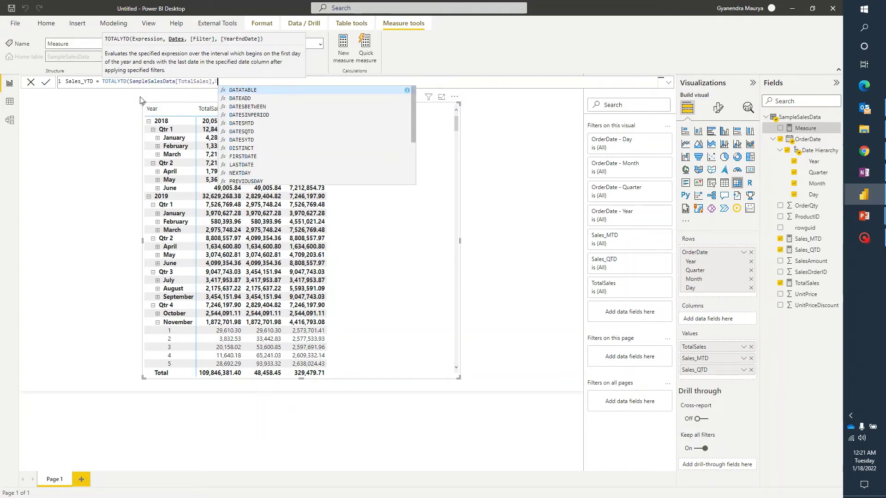
key(BackSpace)
text(Order)
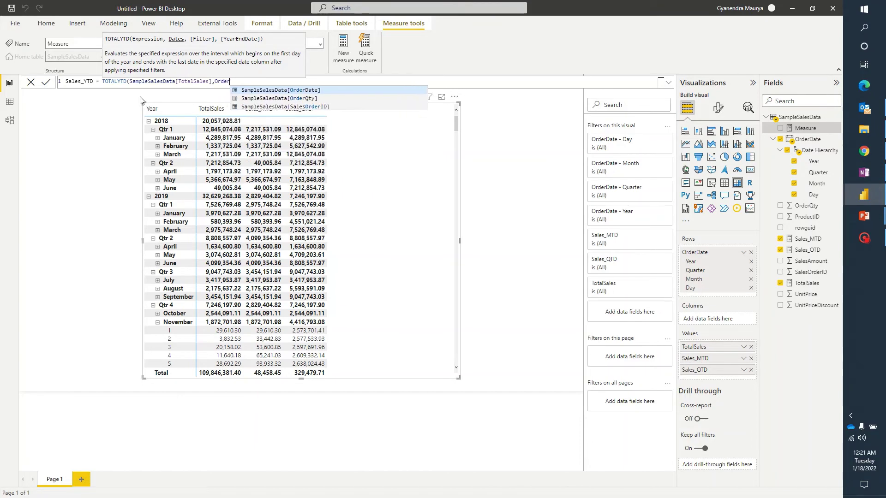
key(Tab)
key(Tab)
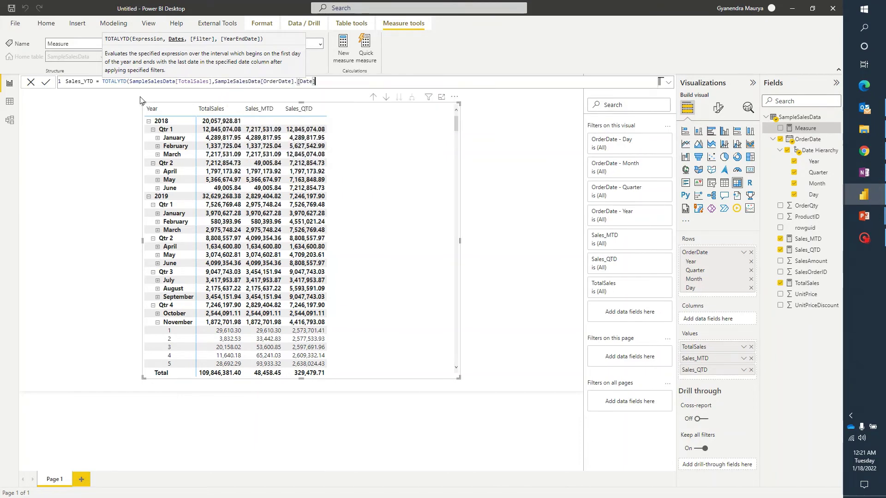
text())
key(Return)
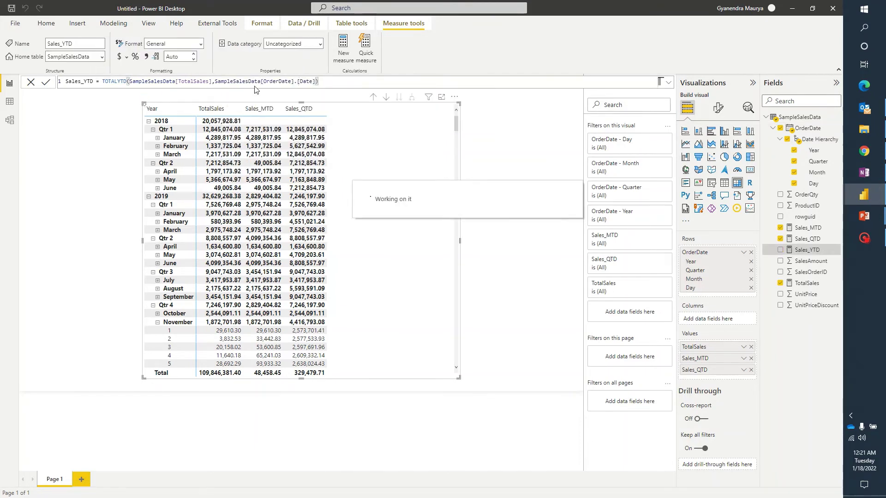
Step: Collapse the whole matrix to the year level and add the Sales_YTD measure to its values
right_click(150, 127)
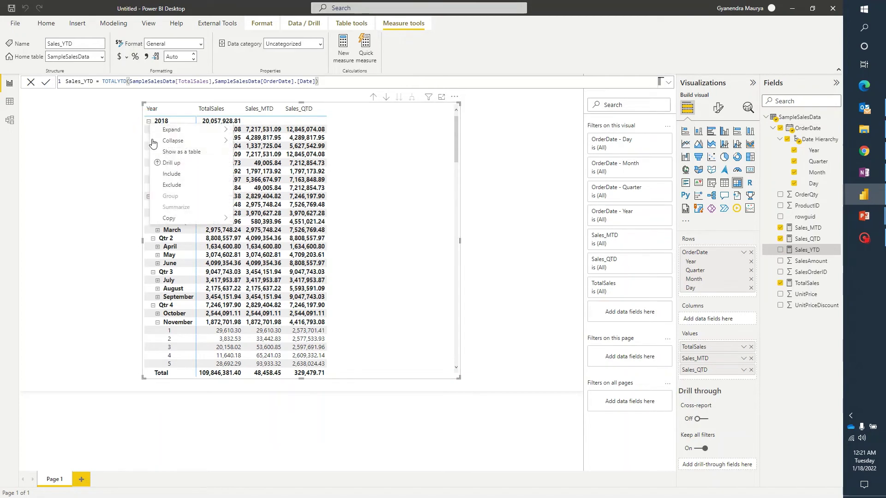
mouse_move(194, 140)
click(249, 154)
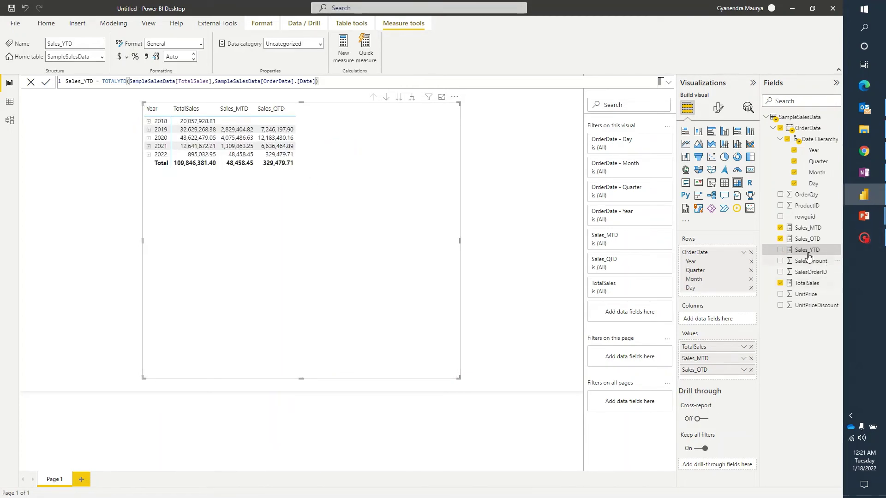
drag(808, 250, 370, 133)
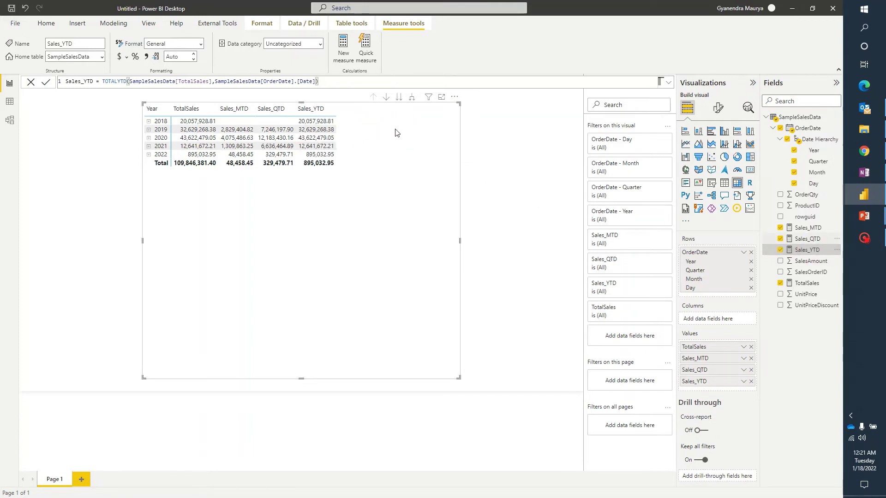
Step: Expand 2018 and 2019 to check Sales_YTD by quarter, and remove the Quarter and Day levels from the matrix rows
click(148, 121)
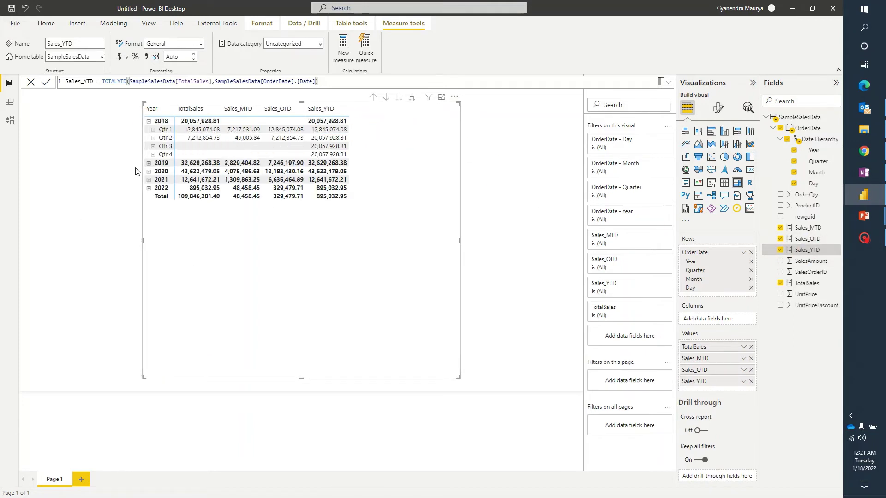
click(149, 163)
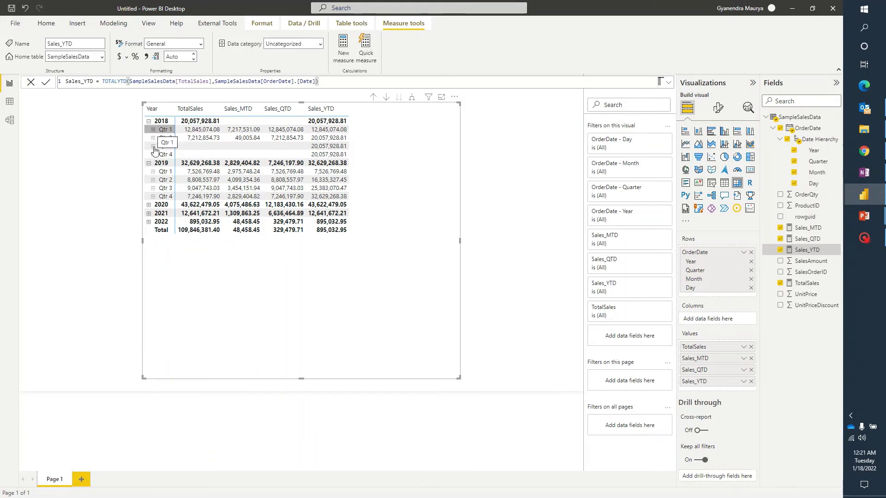
click(751, 271)
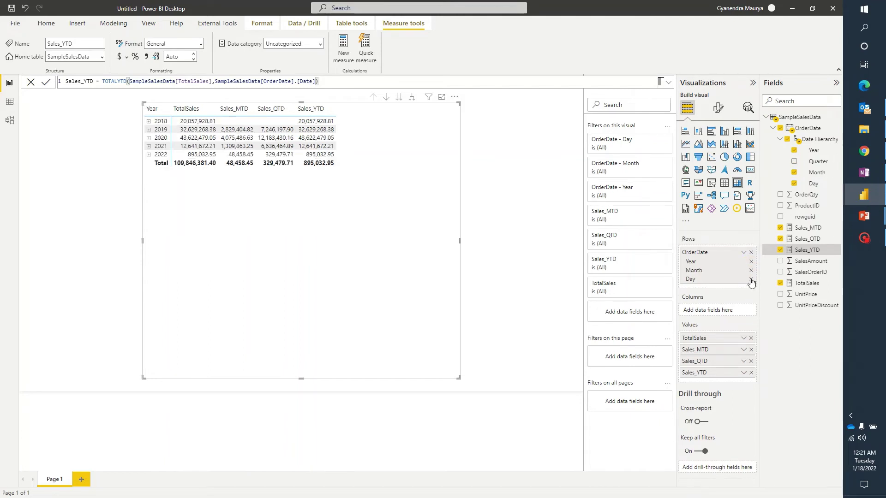
click(751, 279)
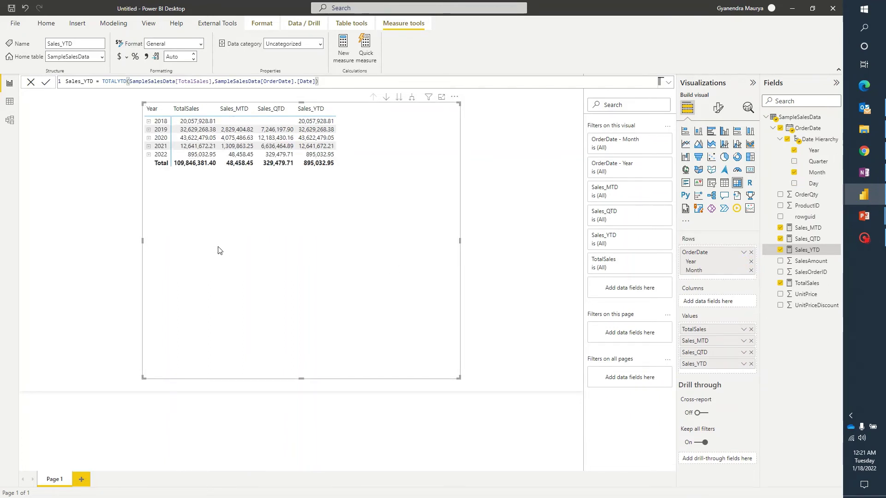
Step: Expand 2018 and 2019 in the matrix to check the MTD, QTD and YTD sales month by month
click(149, 121)
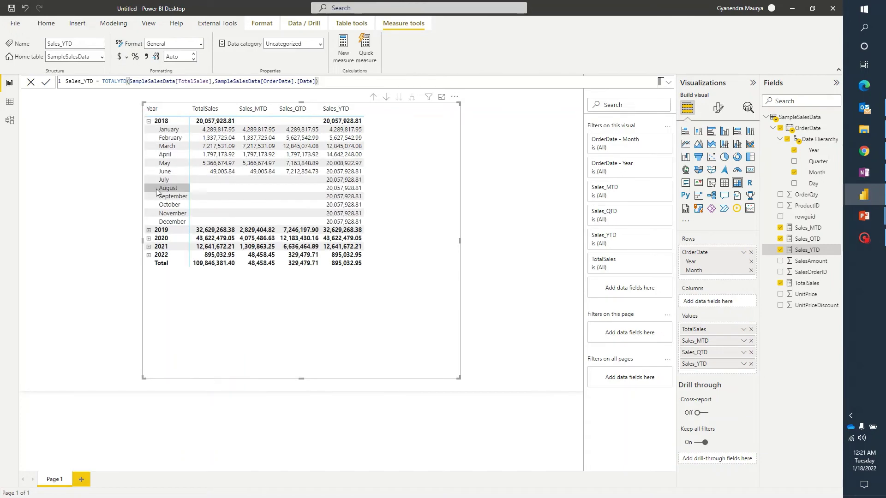
click(149, 230)
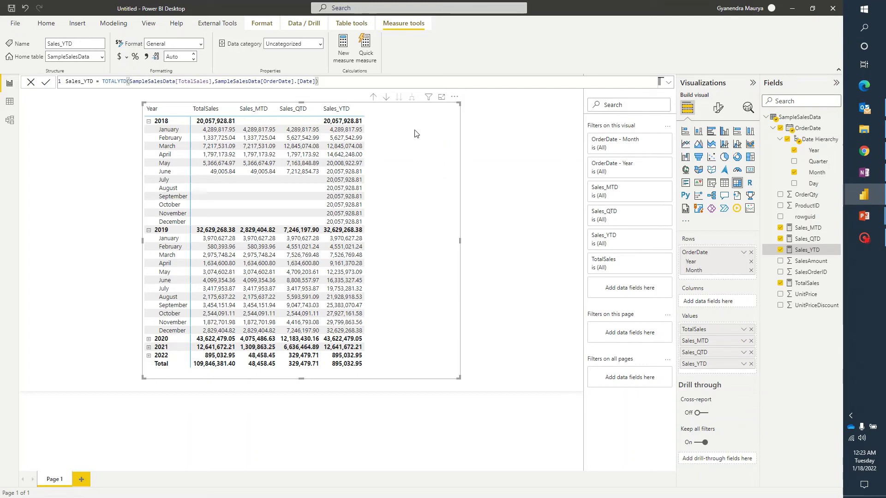
Step: Start a new measure in the SampleSalesData table named SalesLastYear that uses the CALCULATE function
click(800, 117)
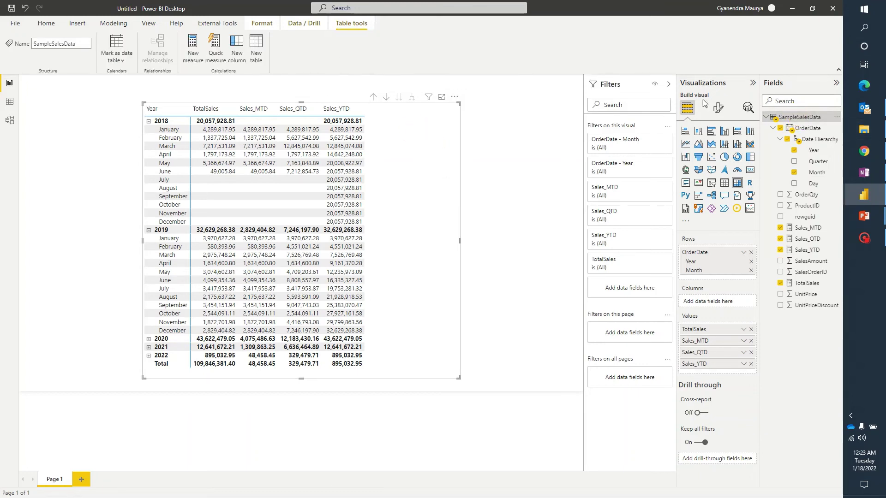
click(236, 48)
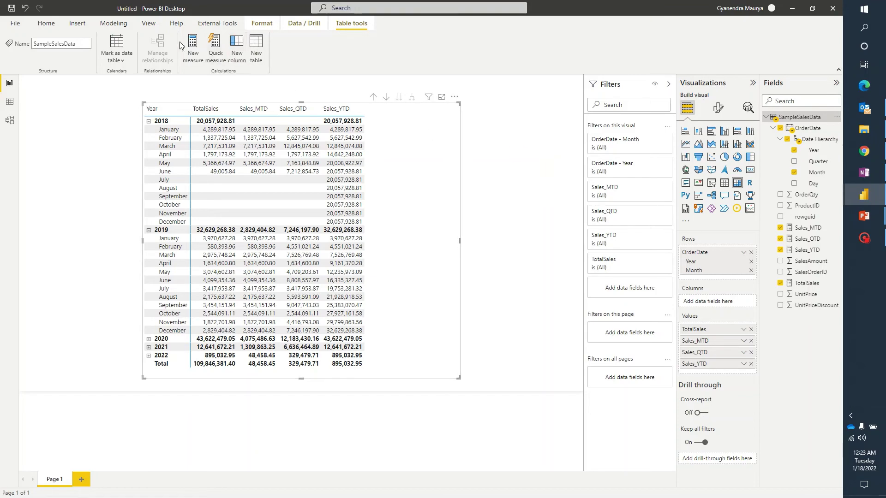
click(193, 48)
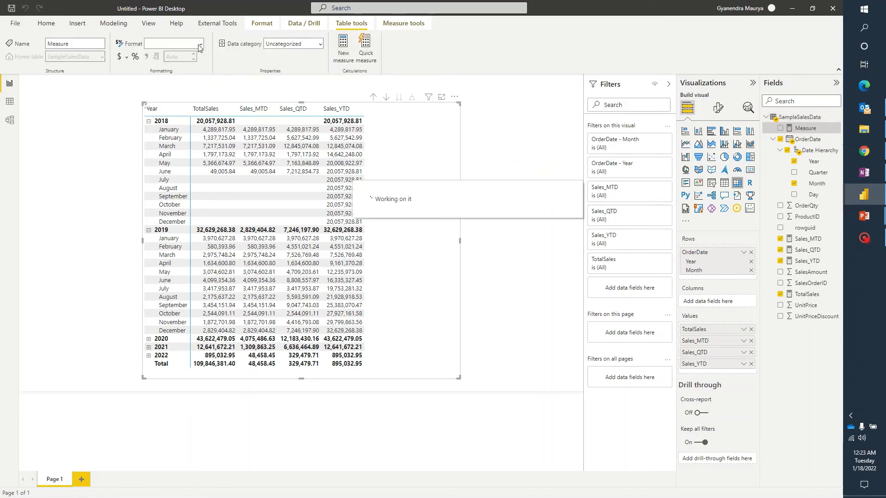
text(Sales)
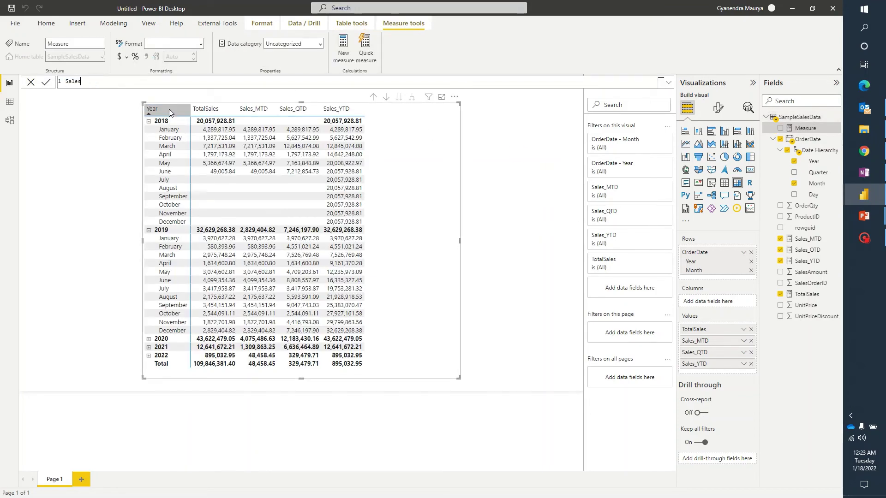
text(LastYear =)
text(Ca)
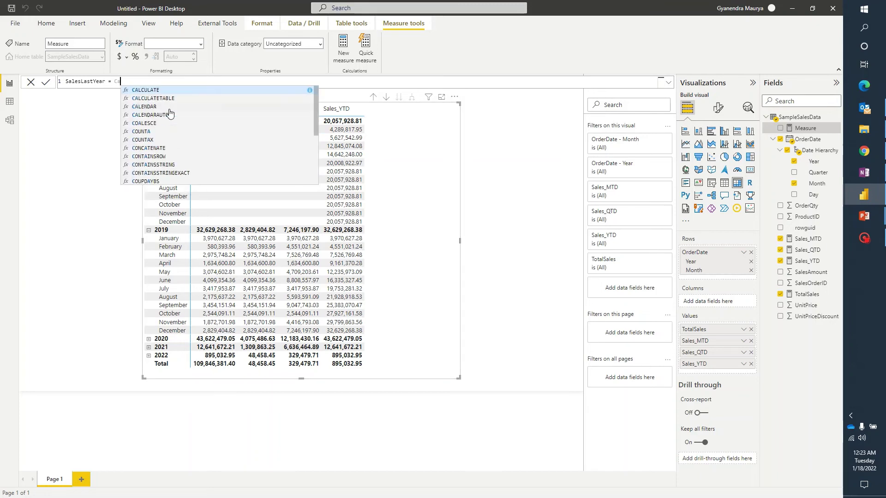
key(Tab)
Step: Enter SampleSalesData[TotalSales] as the CALCULATE expression and continue the formula on a second line
text(Toa)
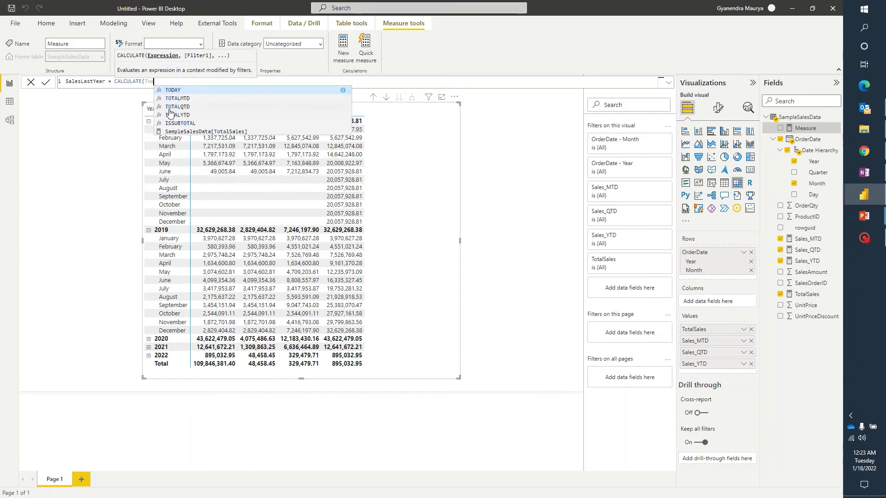
key(Down)
key(Down)
key(Down)
key(Down)
key(Down)
key(Tab)
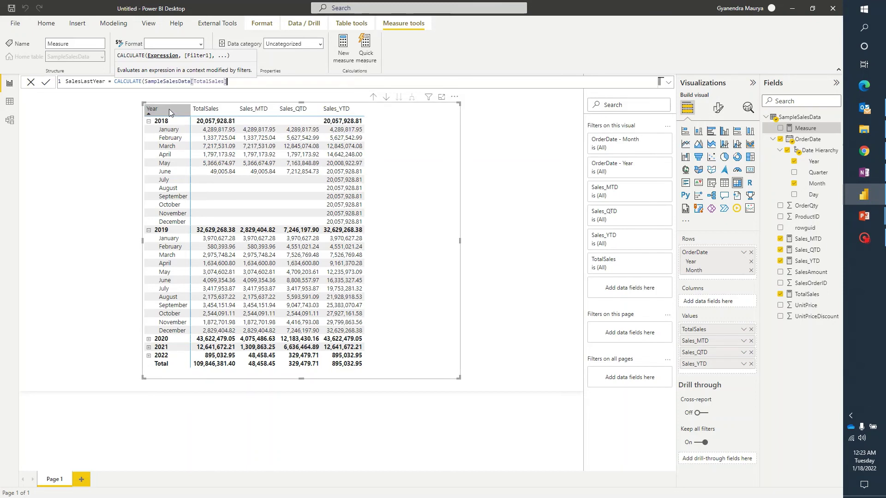
text(,)
key(shift+Return)
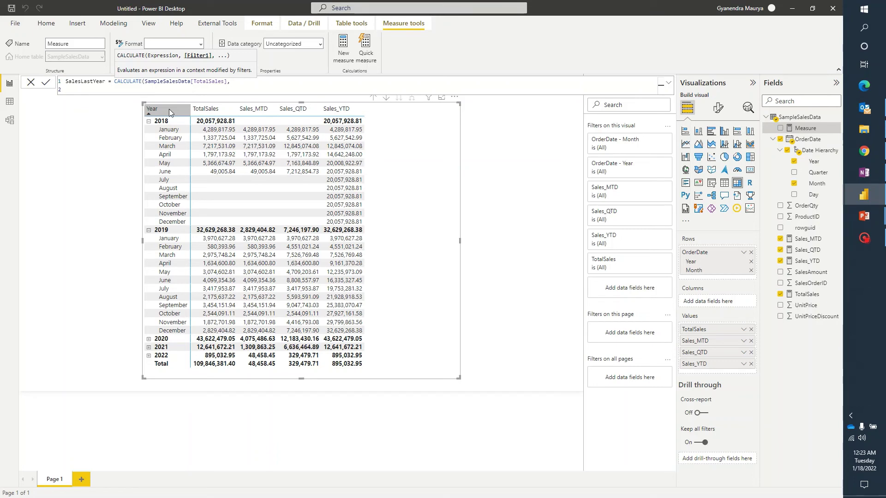
Step: Add PARALLELPERIOD as the filter, with SampleSalesData[OrderDate].[Date] as its dates
text(Pa)
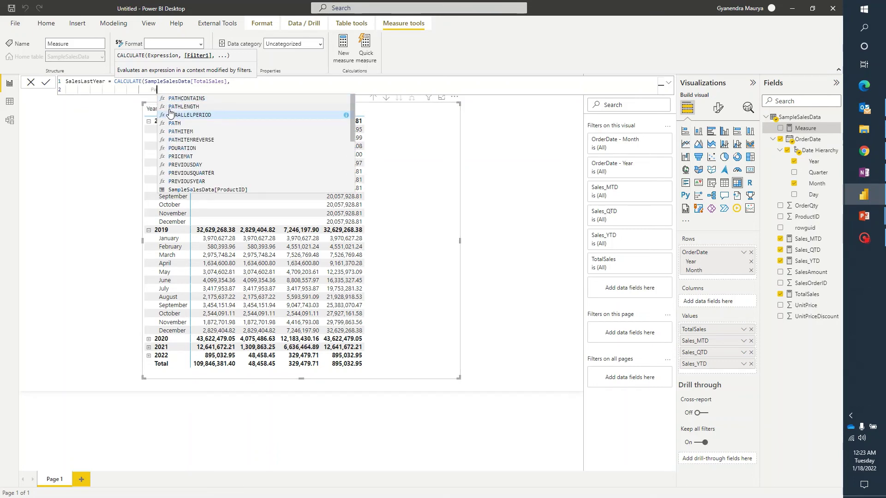
click(175, 115)
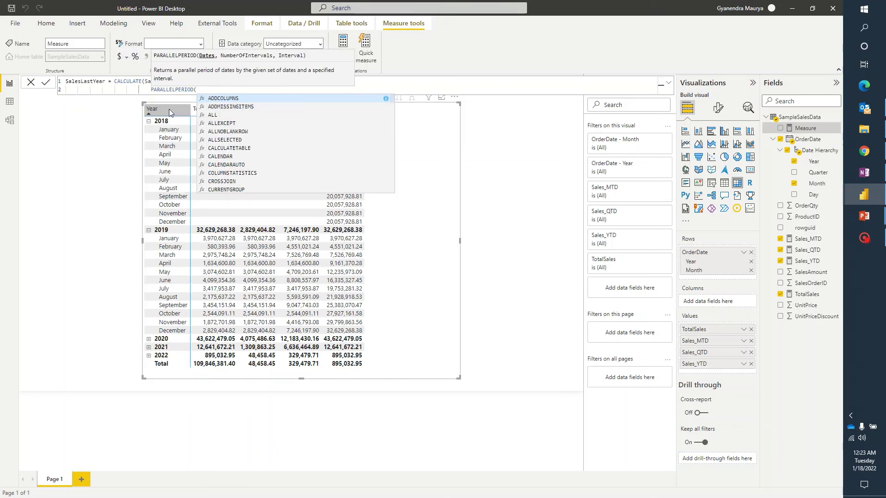
text(Order)
key(Tab)
text(.)
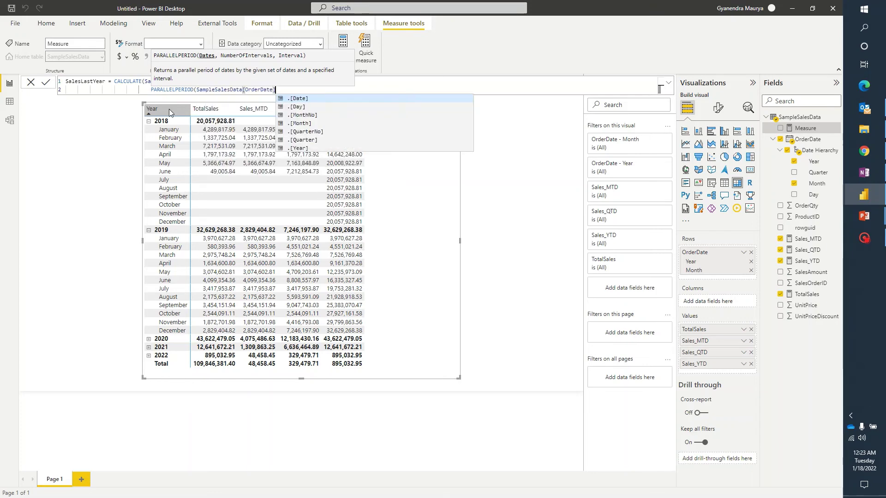
key(Tab)
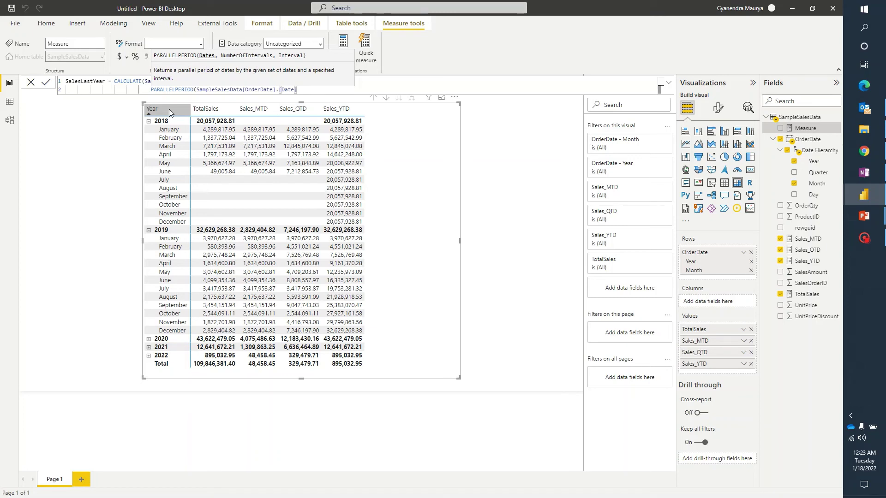
Step: Complete PARALLELPERIOD with -1 as the number of intervals and YEAR as the interval, and commit the SalesLastYear measure
text(,)
text(-1,)
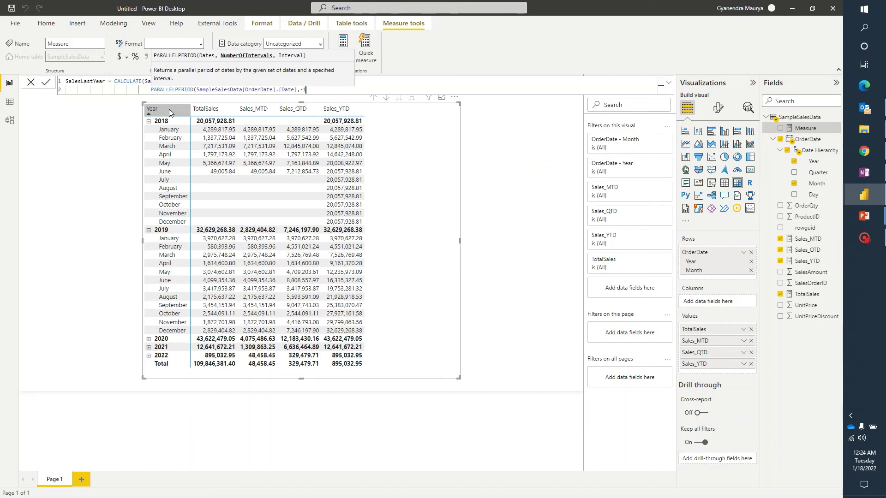
key(Down)
key(Down)
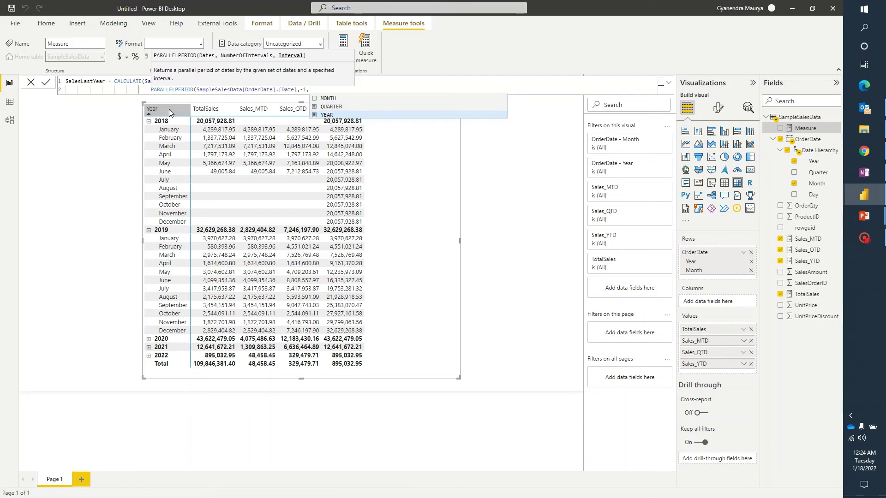
key(Tab)
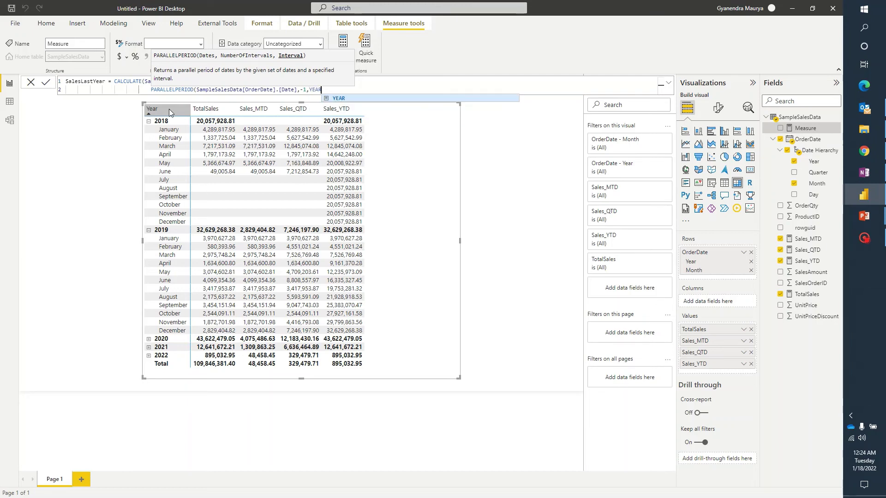
text()))
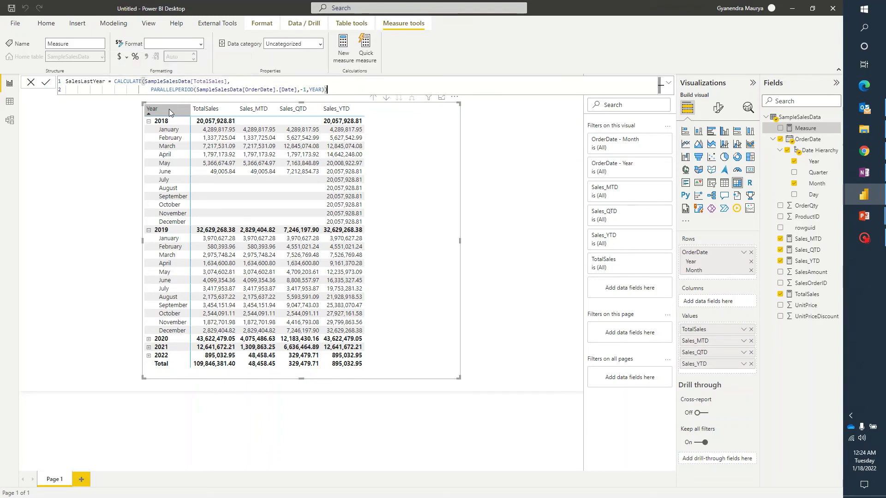
key(Return)
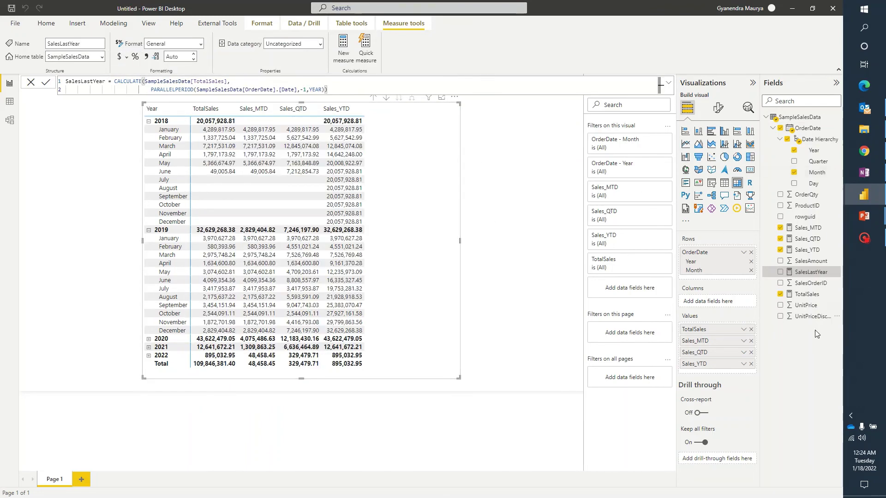
Step: Add the SalesLastYear measure to the matrix values and compare it with each previous year's total sales
drag(811, 272, 421, 225)
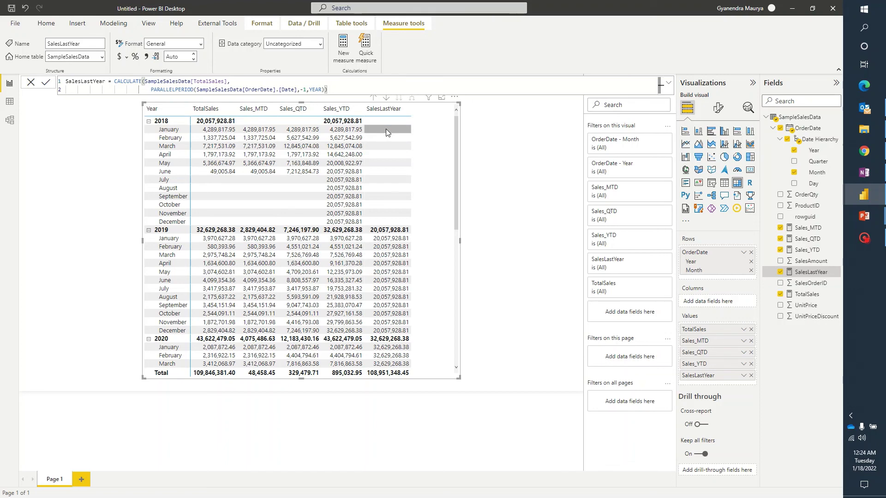
scroll(388, 240, down, 5)
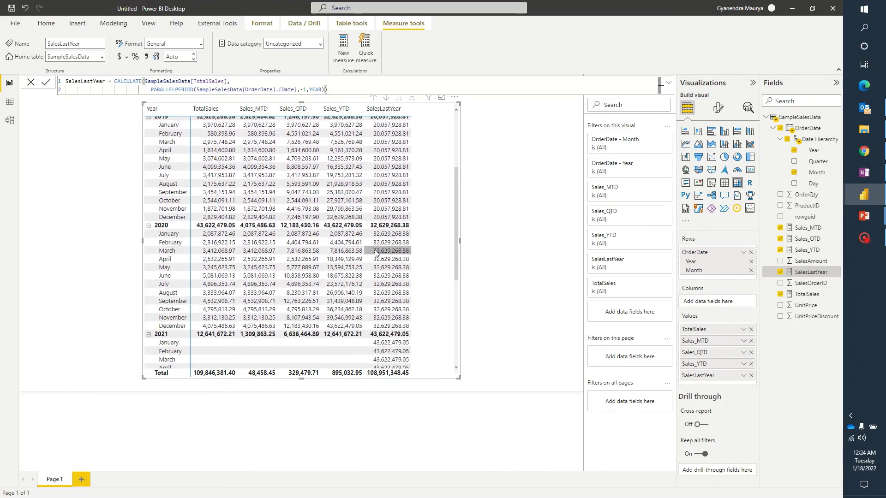
mouse_move(382, 238)
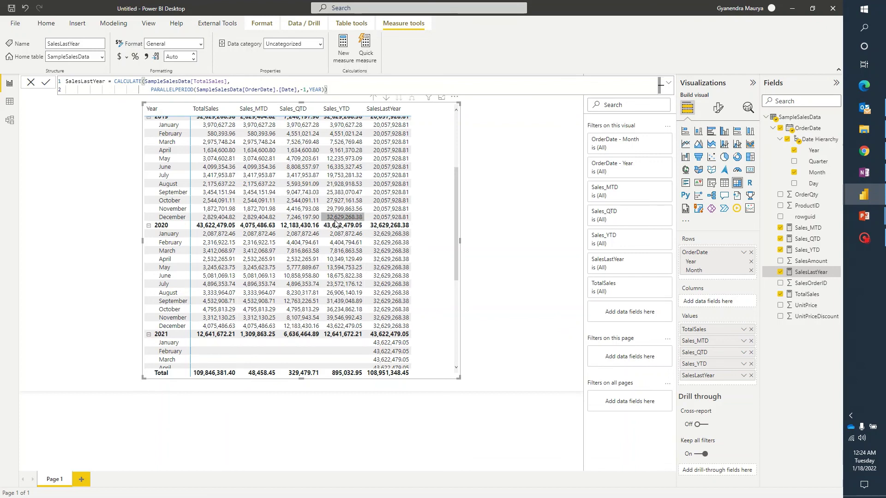
mouse_move(337, 220)
scroll(427, 231, up, 3)
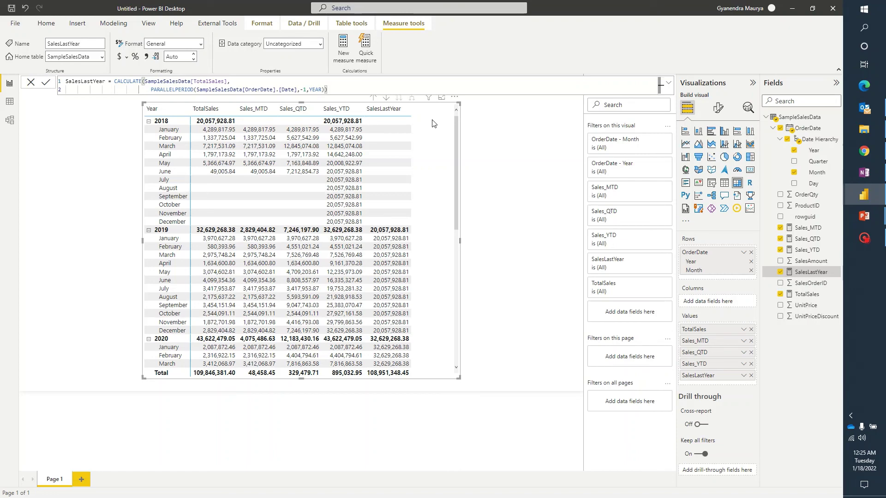
Step: Switch to the SalesData_SampleReport window in Power BI Desktop to view the finished sales analysis report
mouse_move(864, 194)
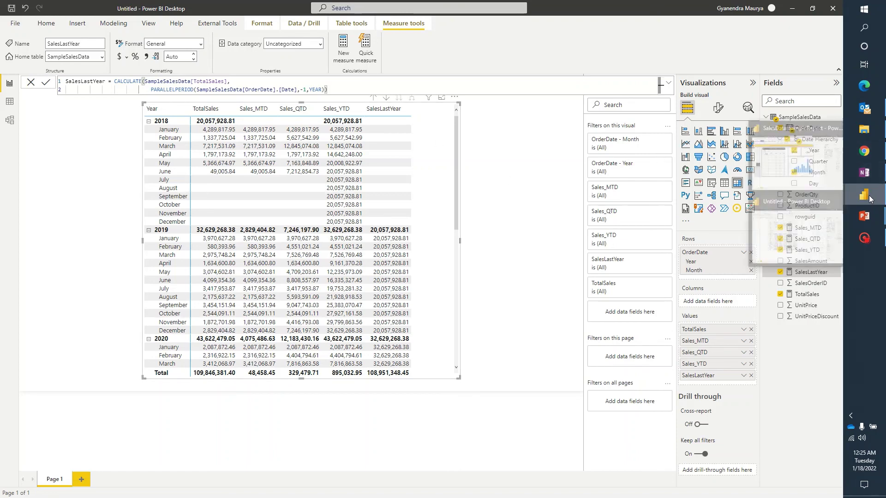
click(782, 159)
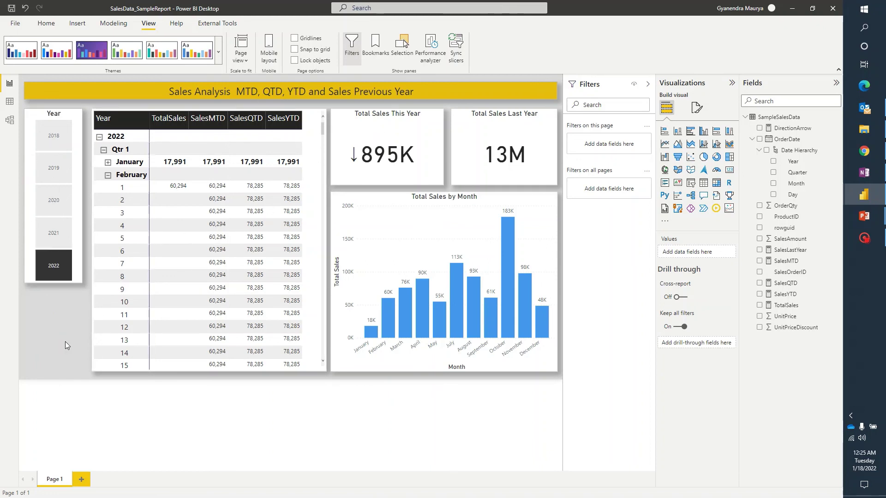
Step: Switch to the PowerPoint slide show and advance to the closing slide
key(alt+Tab)
key(alt+Tab)
key(alt+Tab)
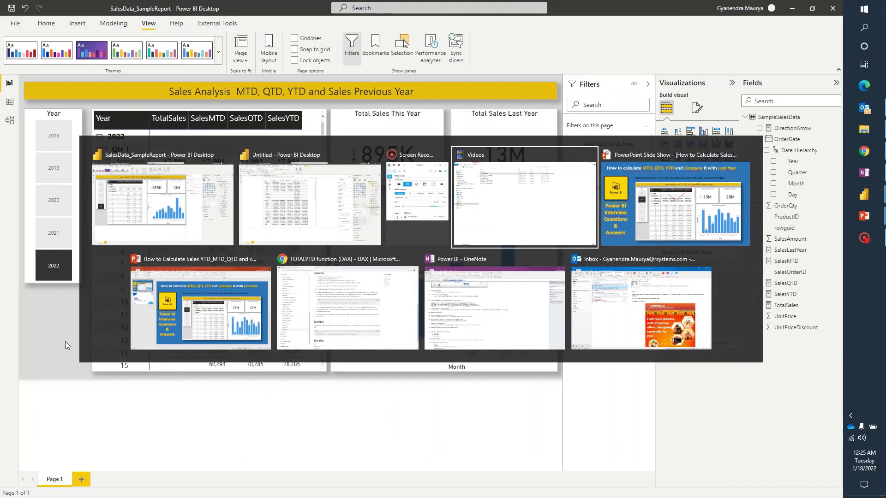
key(alt+Tab)
key(Right)
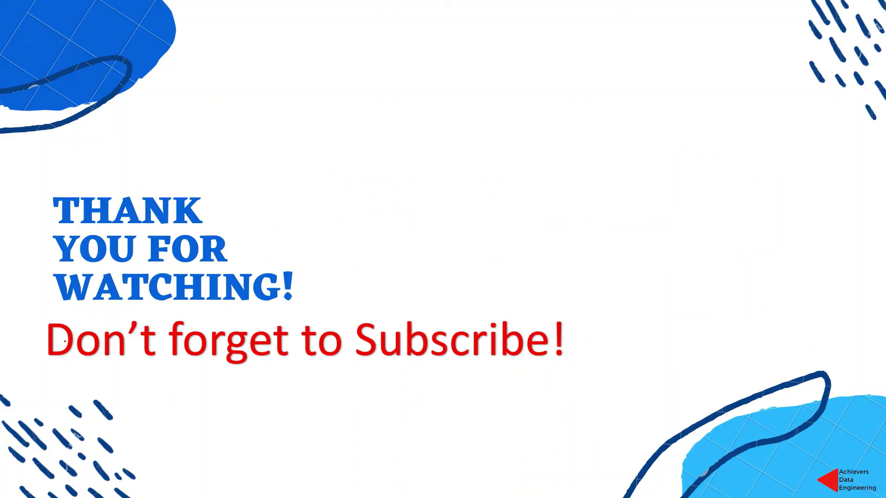